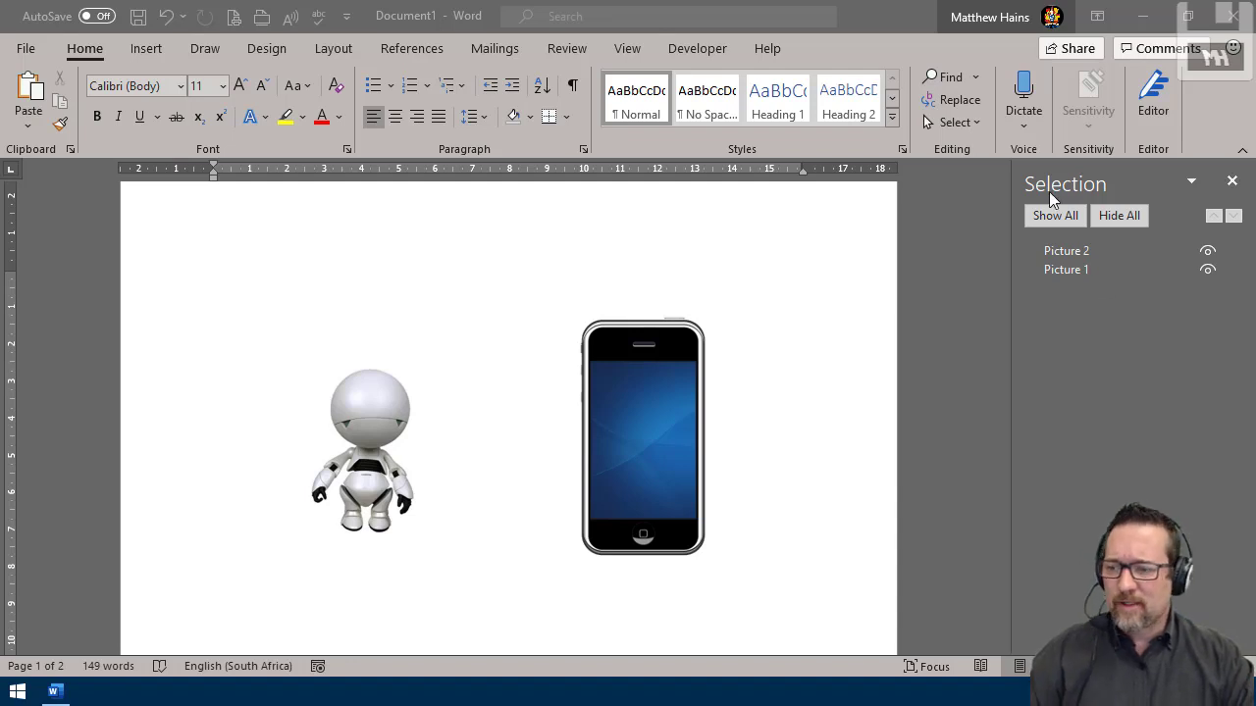
Close the Selection pane so only the robot and phone pictures show in the document.
click(1232, 183)
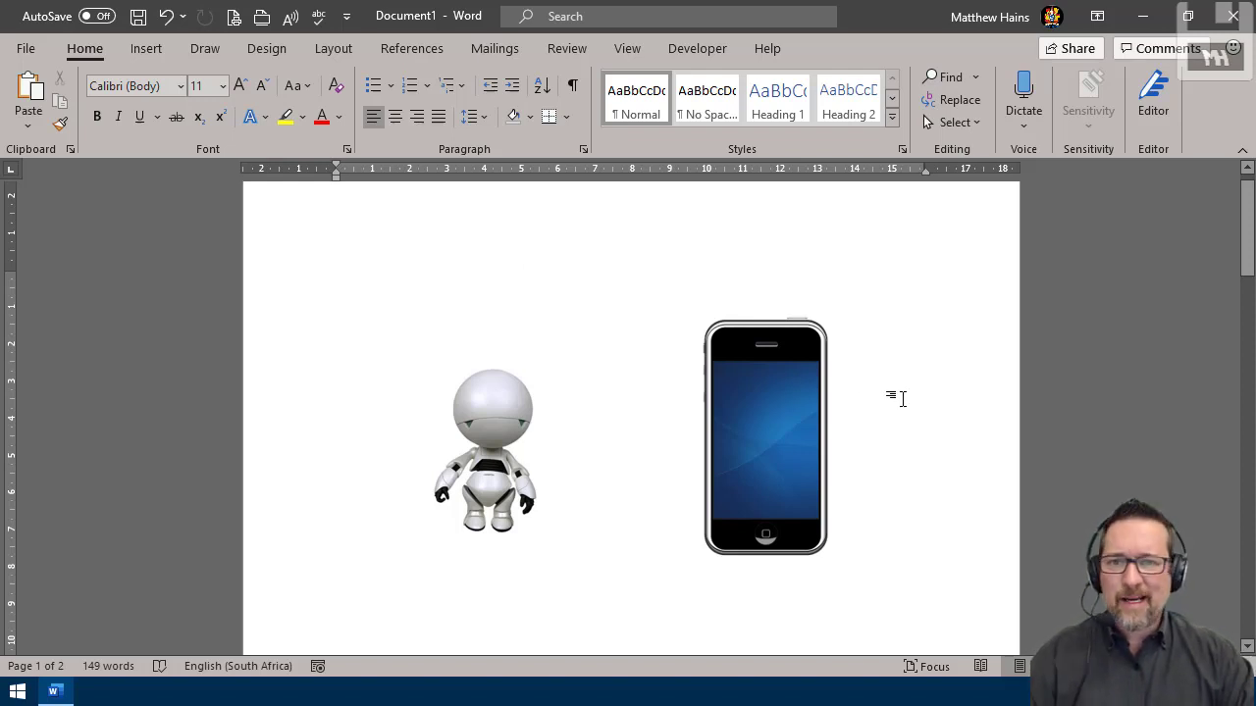
Drag the robot and phone pictures around until the robot sits just left of the phone.
click(482, 415)
click(708, 427)
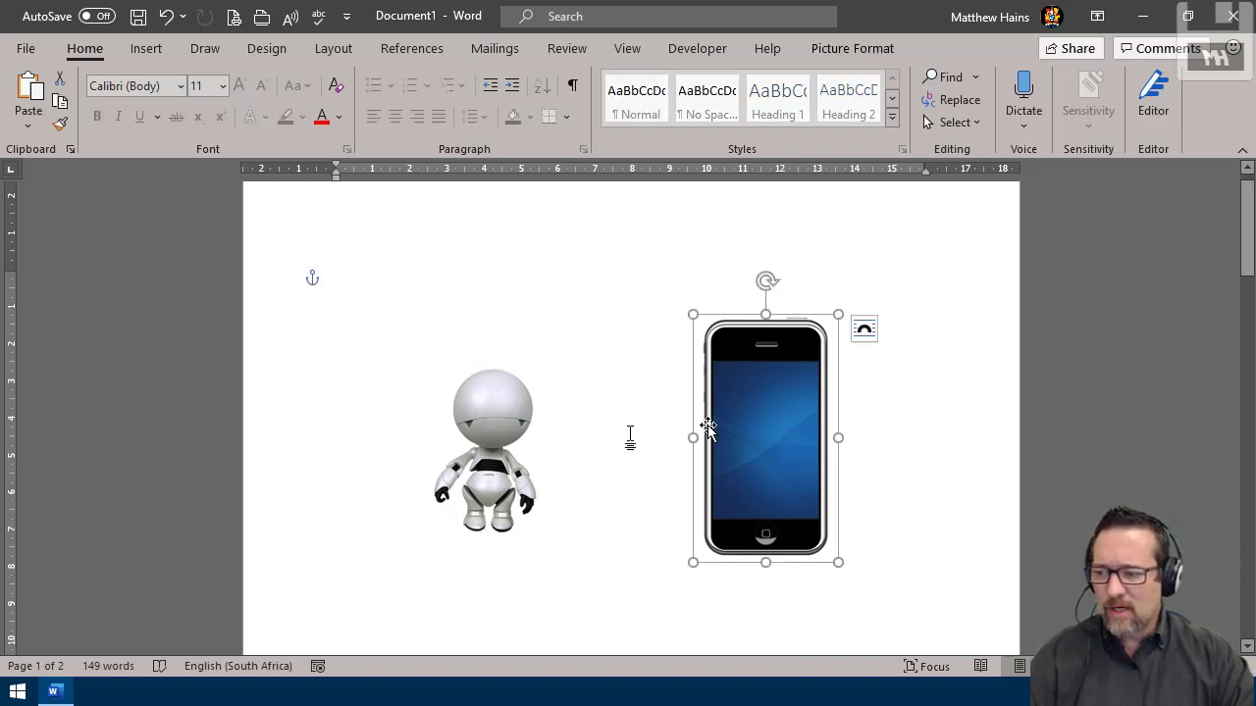
click(482, 416)
mouse_move(483, 416)
mouse_down()
mouse_move(412, 371)
mouse_move(421, 443)
mouse_move(462, 473)
mouse_move(422, 421)
mouse_move(488, 394)
mouse_up()
drag(808, 344, 815, 275)
drag(459, 429, 378, 476)
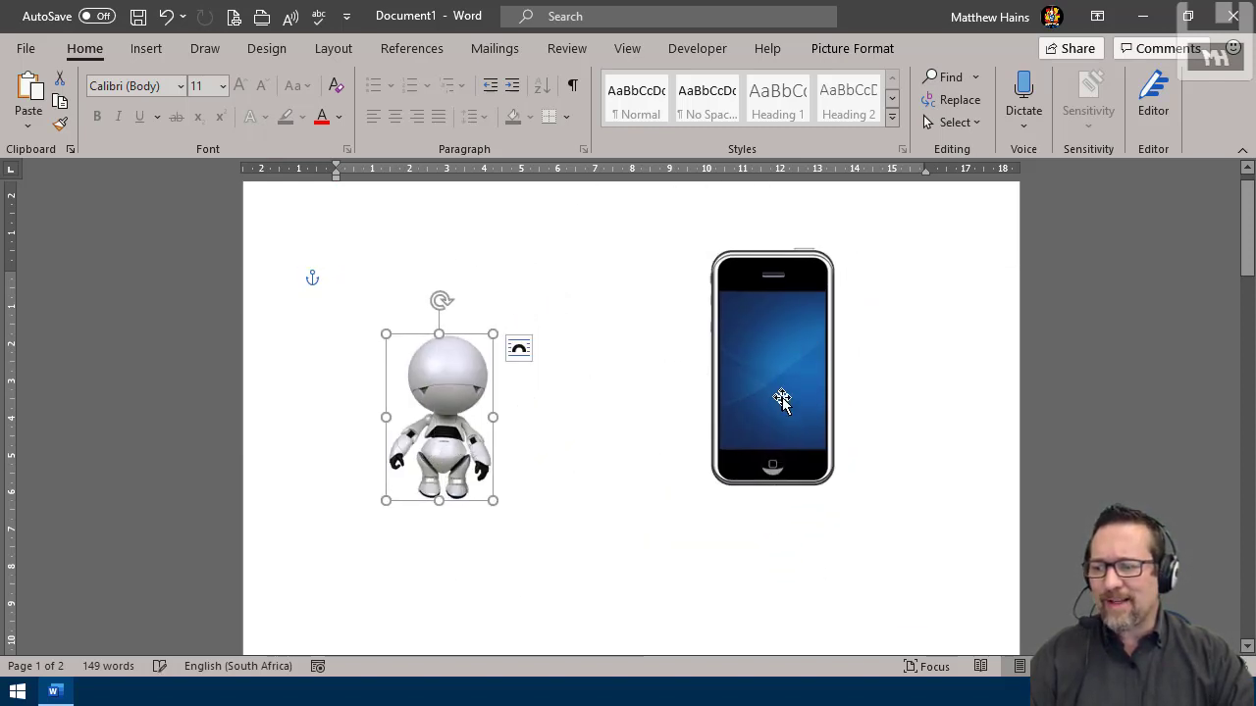
drag(782, 401, 799, 454)
drag(422, 435, 463, 341)
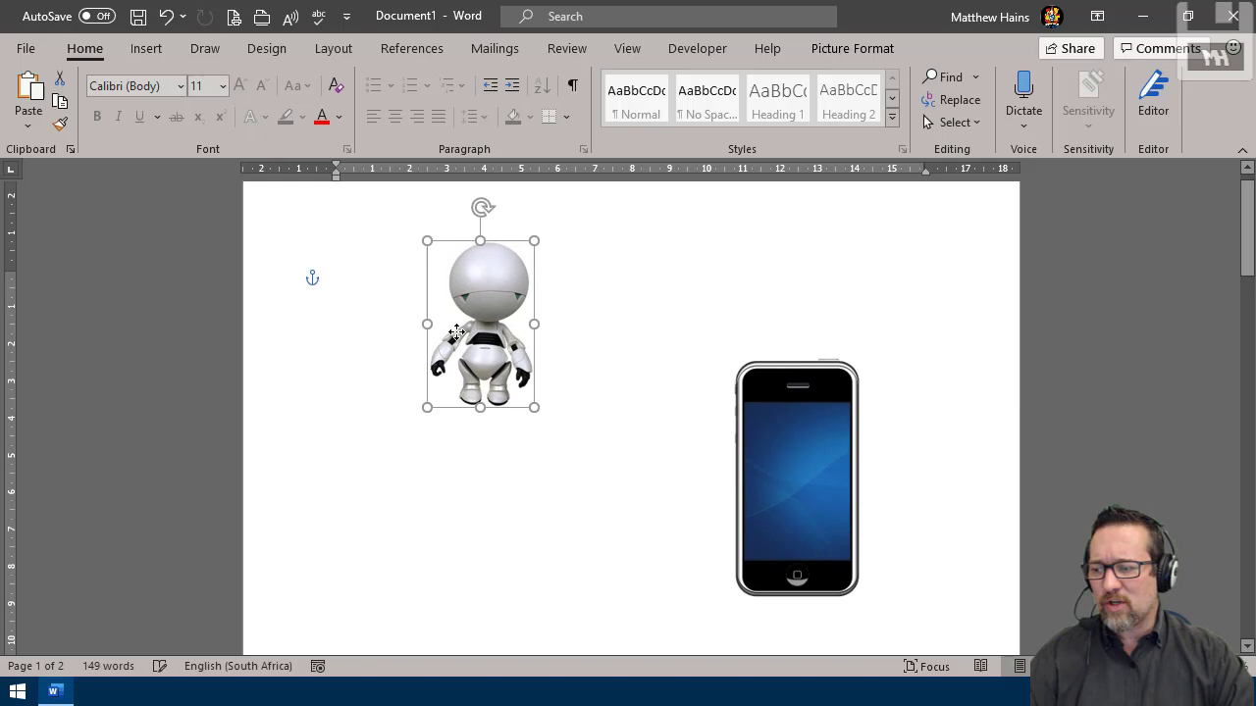
drag(788, 454, 782, 404)
drag(499, 270, 578, 398)
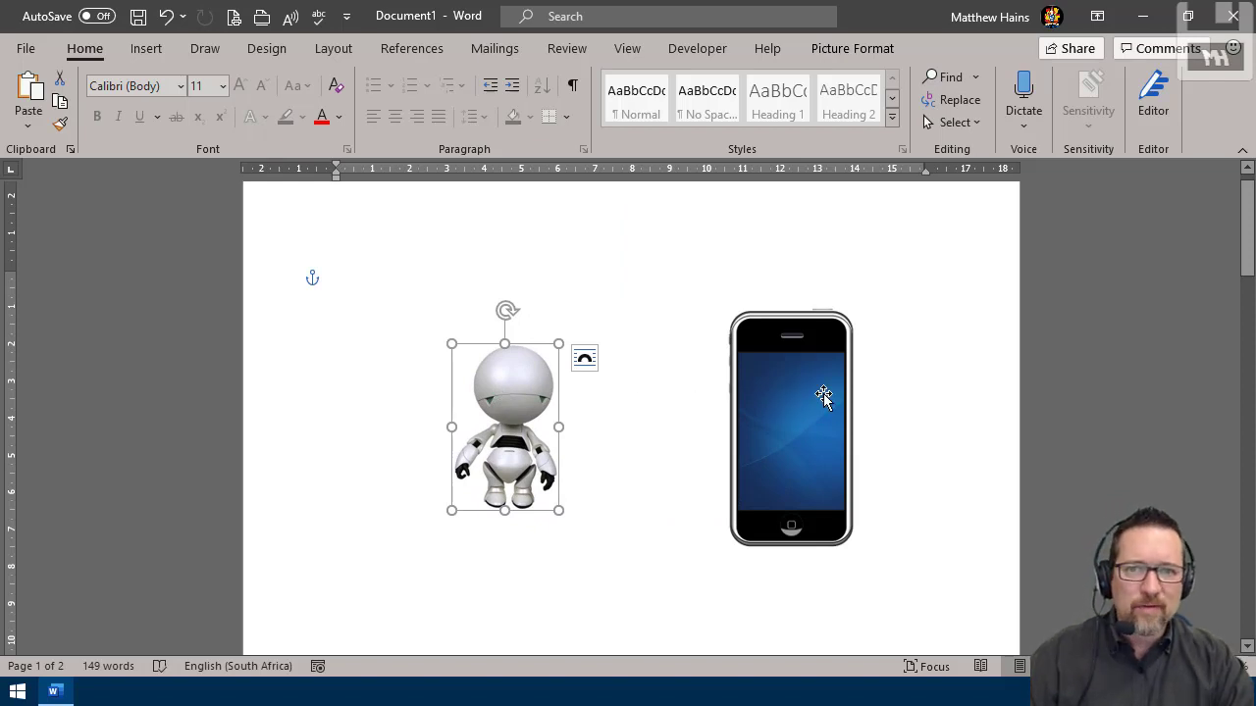
Select both pictures and try Align Center and Align Right, undoing each one.
shift+click(788, 415)
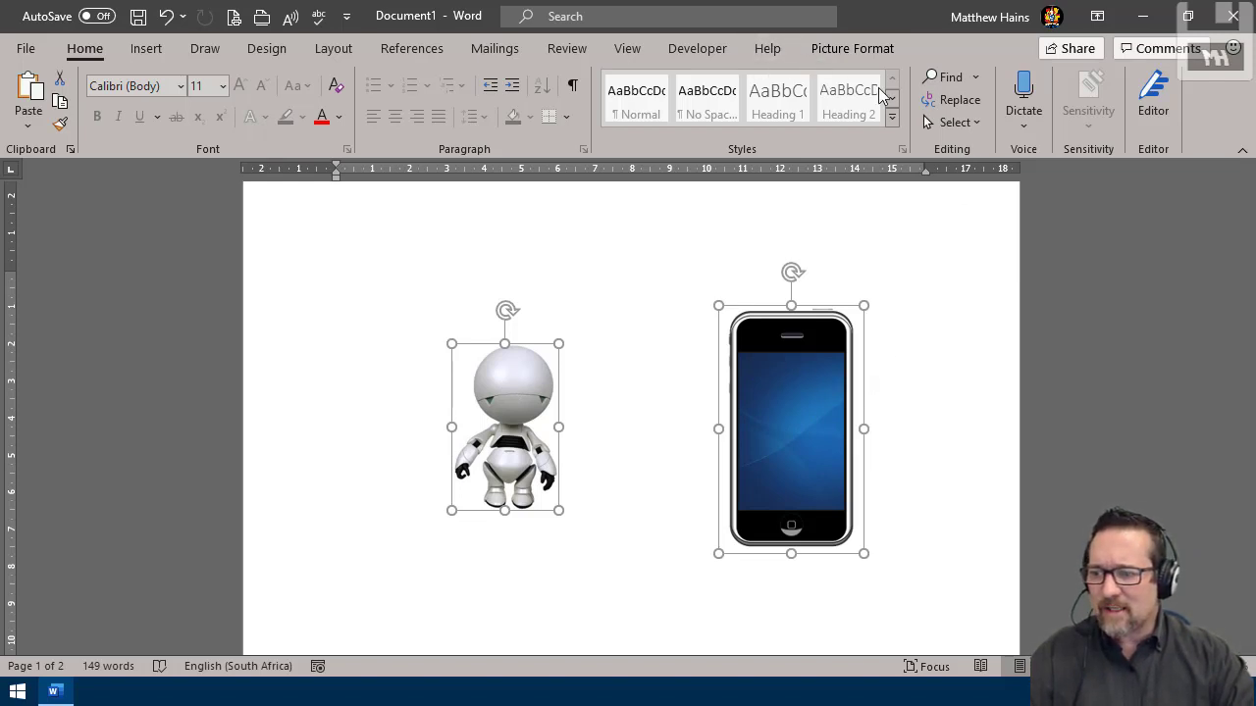
click(878, 52)
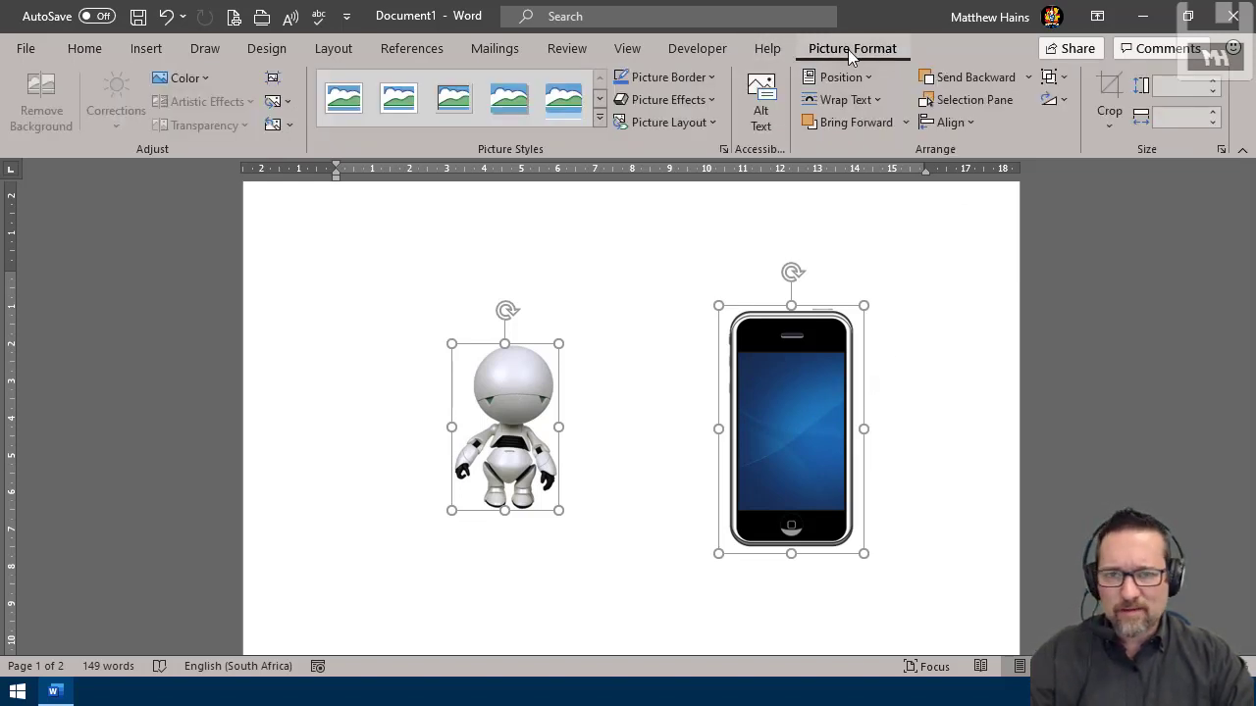
click(974, 120)
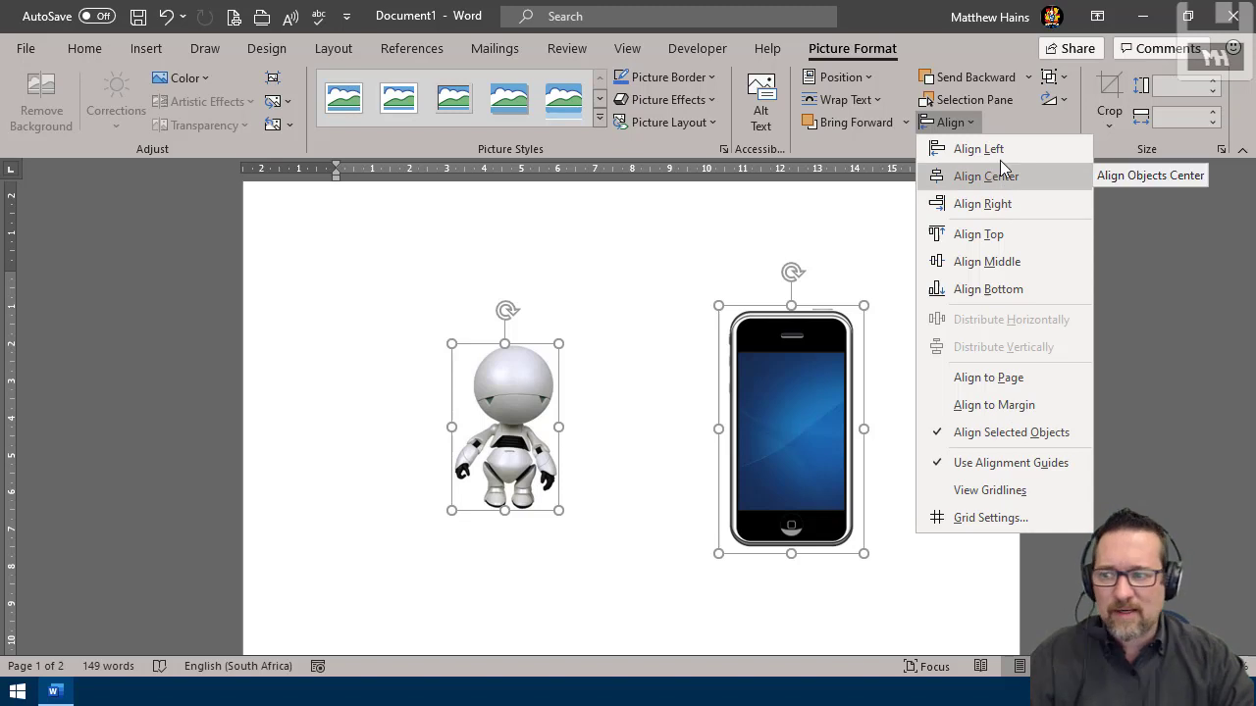
click(992, 178)
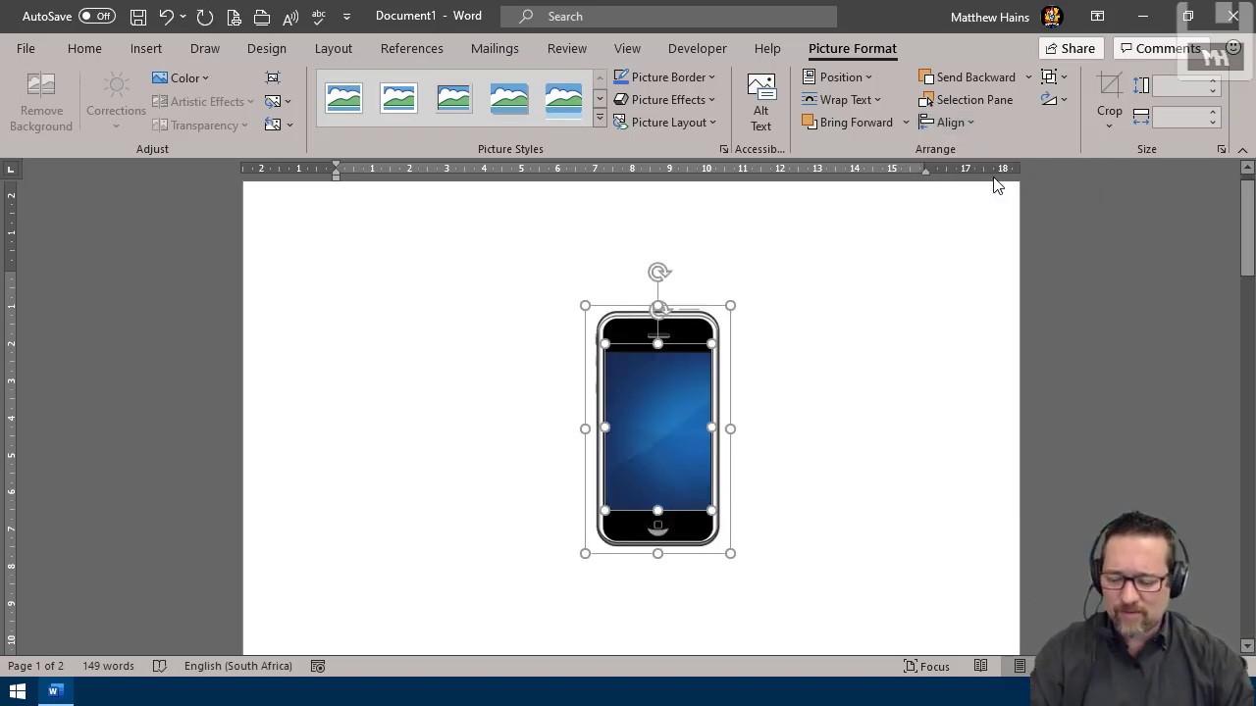
key(ctrl+z)
click(967, 122)
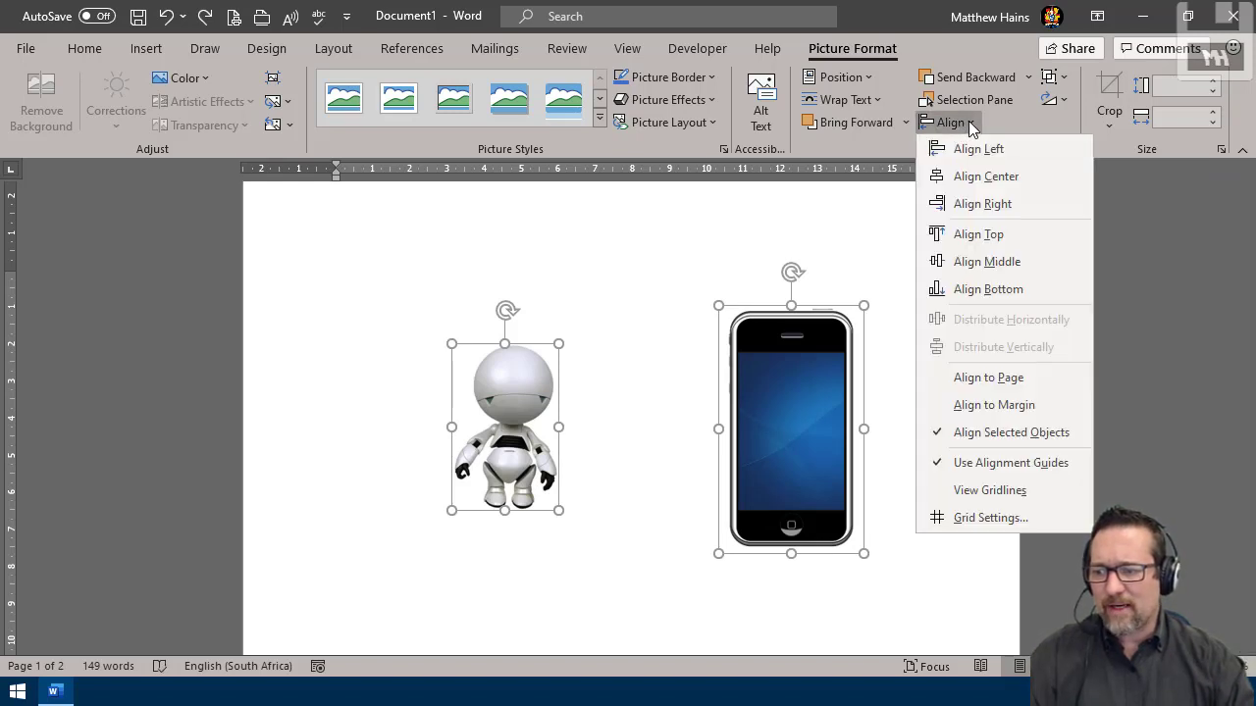
click(986, 206)
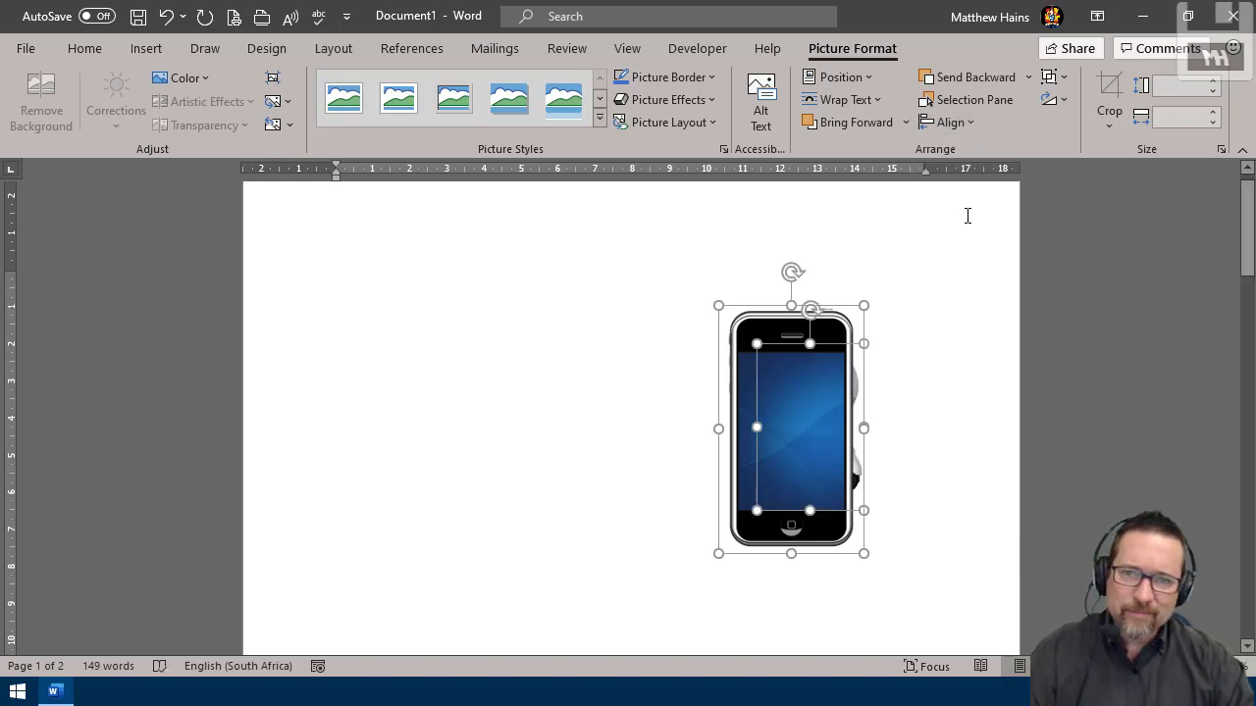
key(ctrl+z)
Align the pictures' vertical middles, raise the robot, then apply Align Middle again.
click(962, 125)
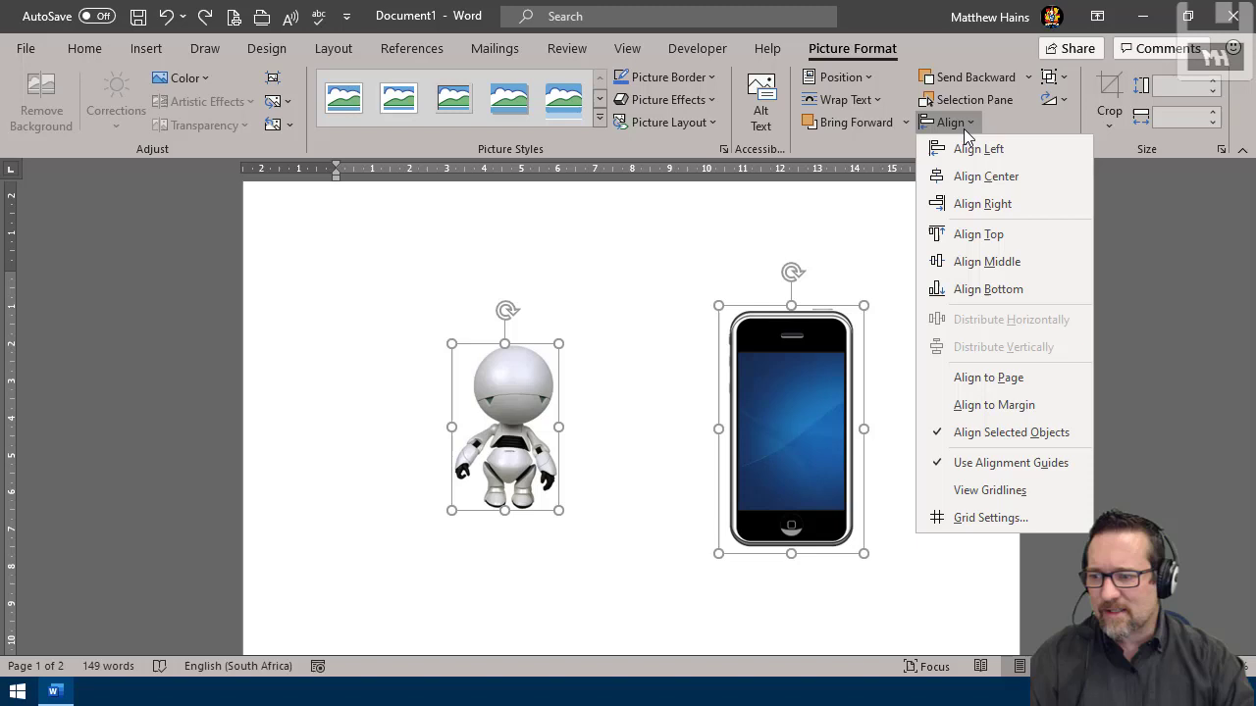
click(1032, 264)
click(635, 428)
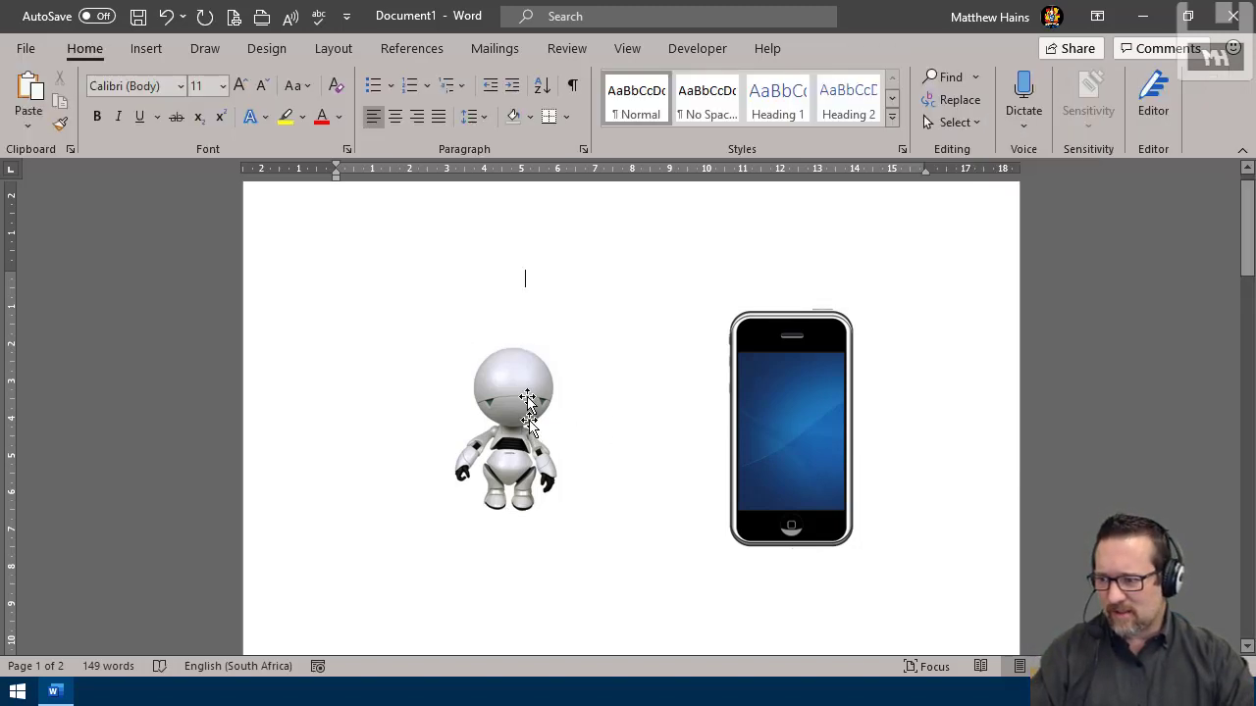
drag(513, 367, 514, 328)
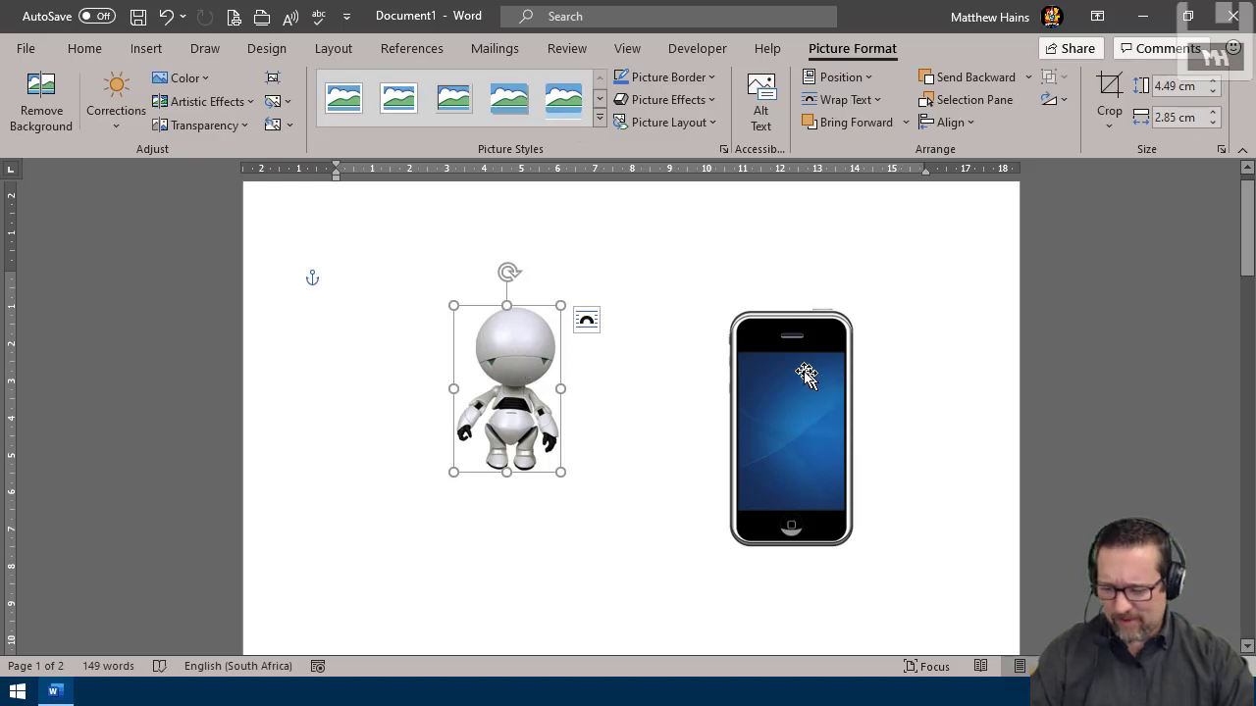
shift+click(801, 373)
click(950, 122)
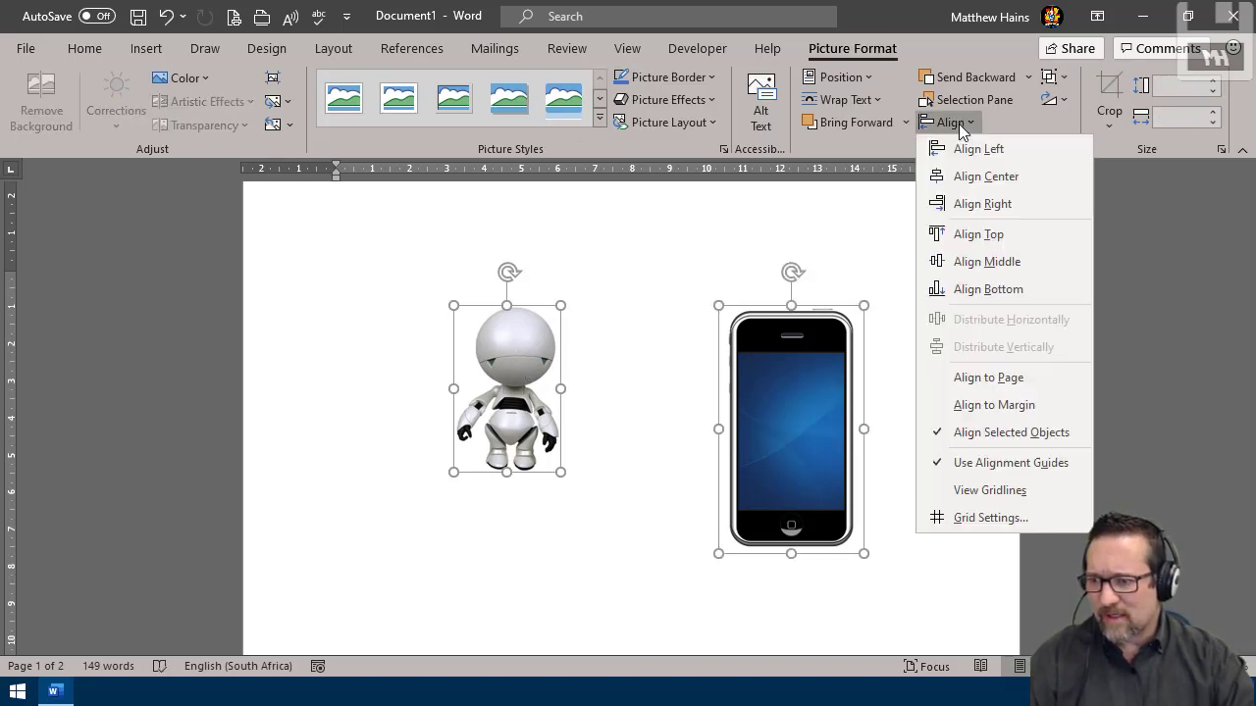
click(984, 271)
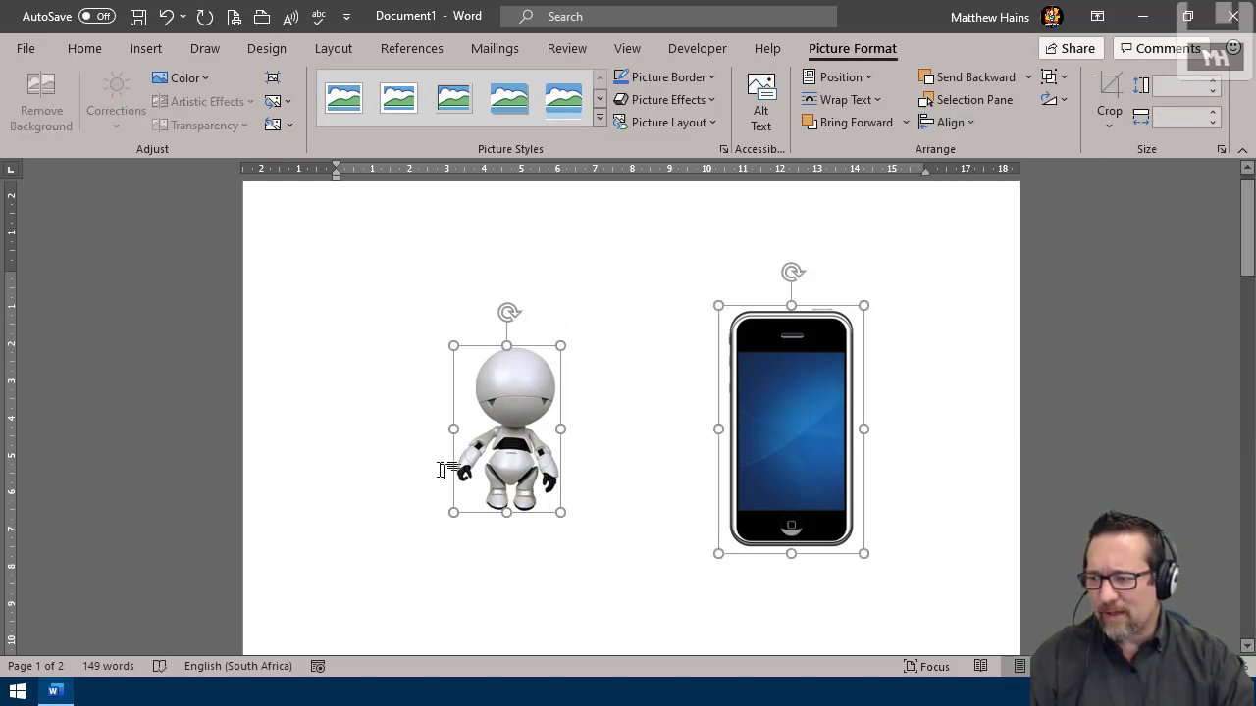
Try moving the robot right up against the phone, then undo that move.
click(596, 416)
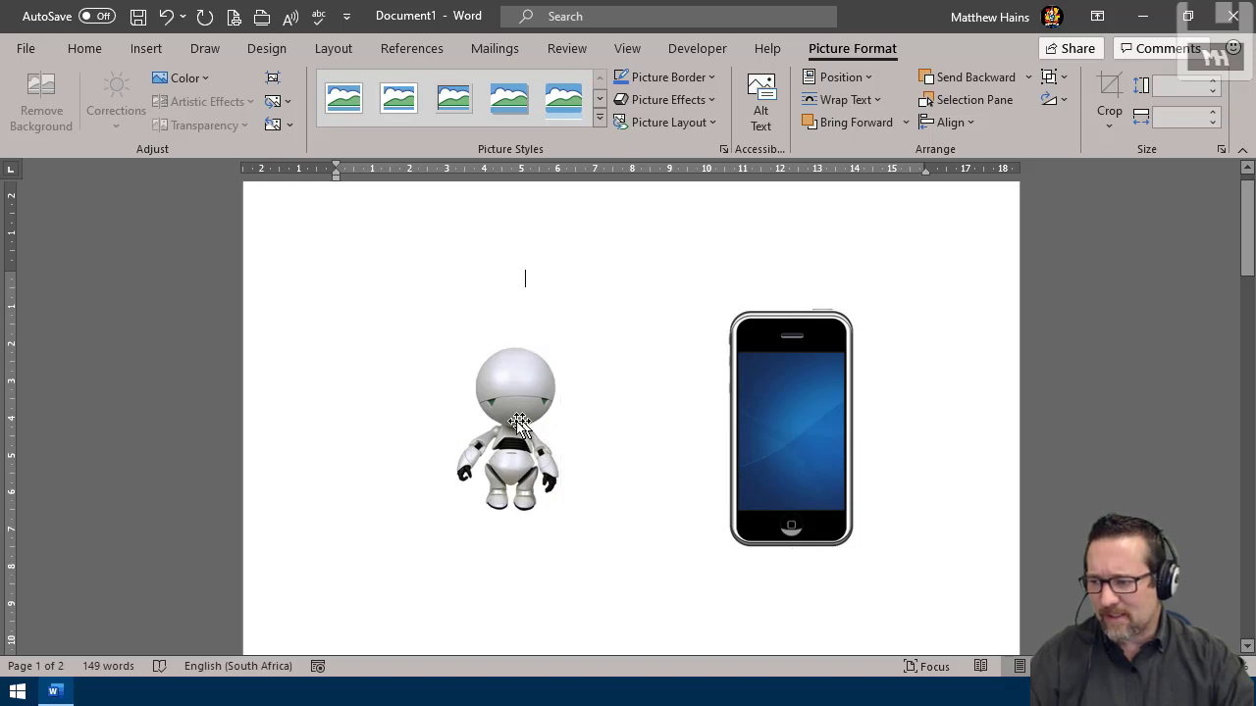
click(522, 434)
drag(522, 433, 657, 431)
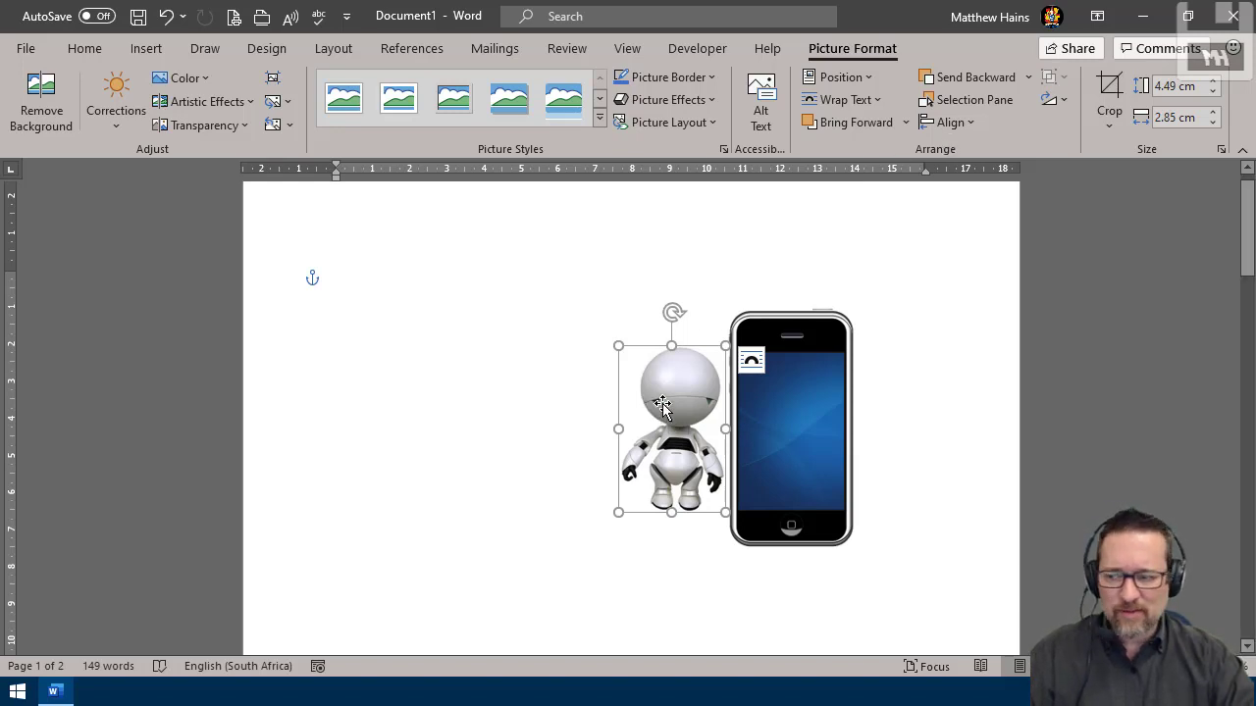
key(ctrl+z)
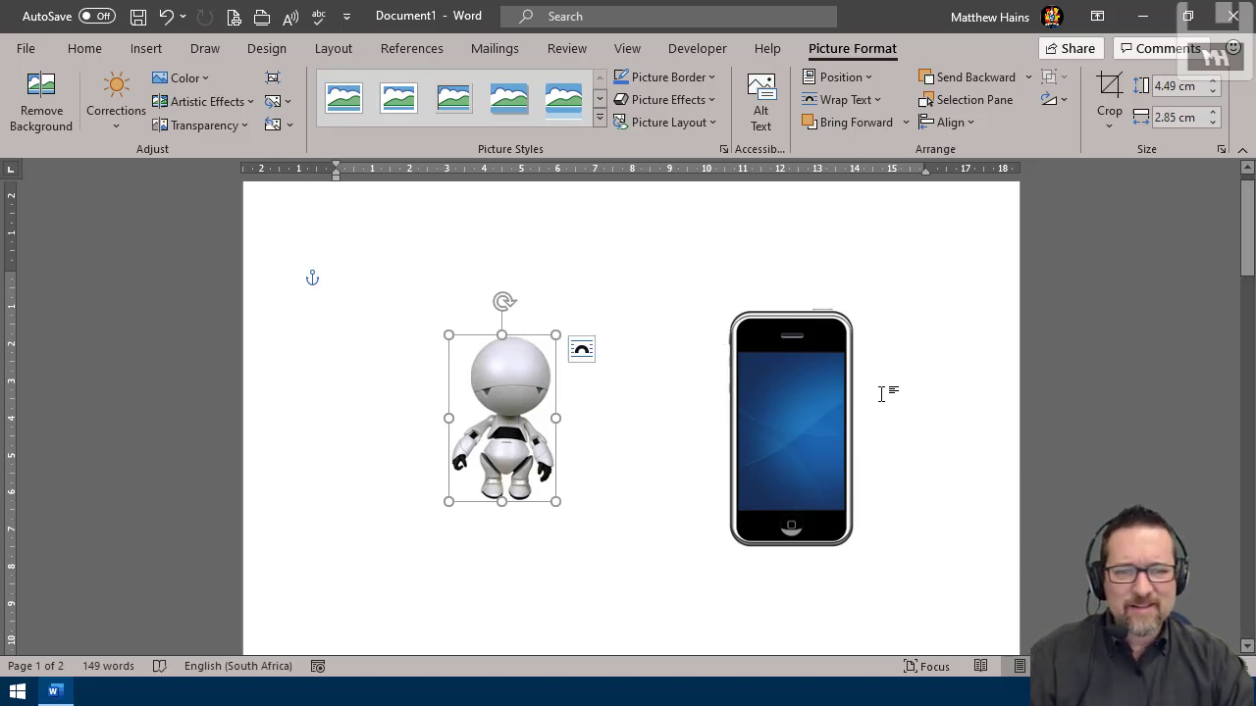
Group the robot and phone pictures into one object and drag the group slightly up.
ctrl+click(781, 353)
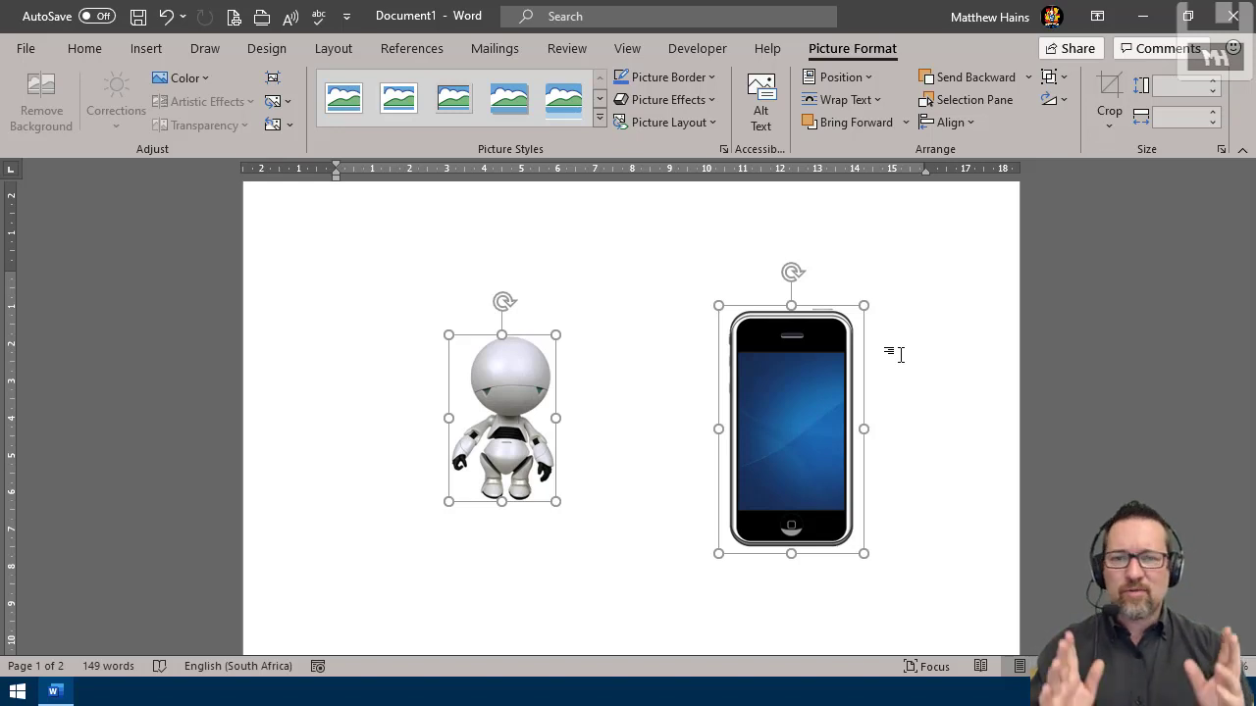
click(880, 286)
click(528, 363)
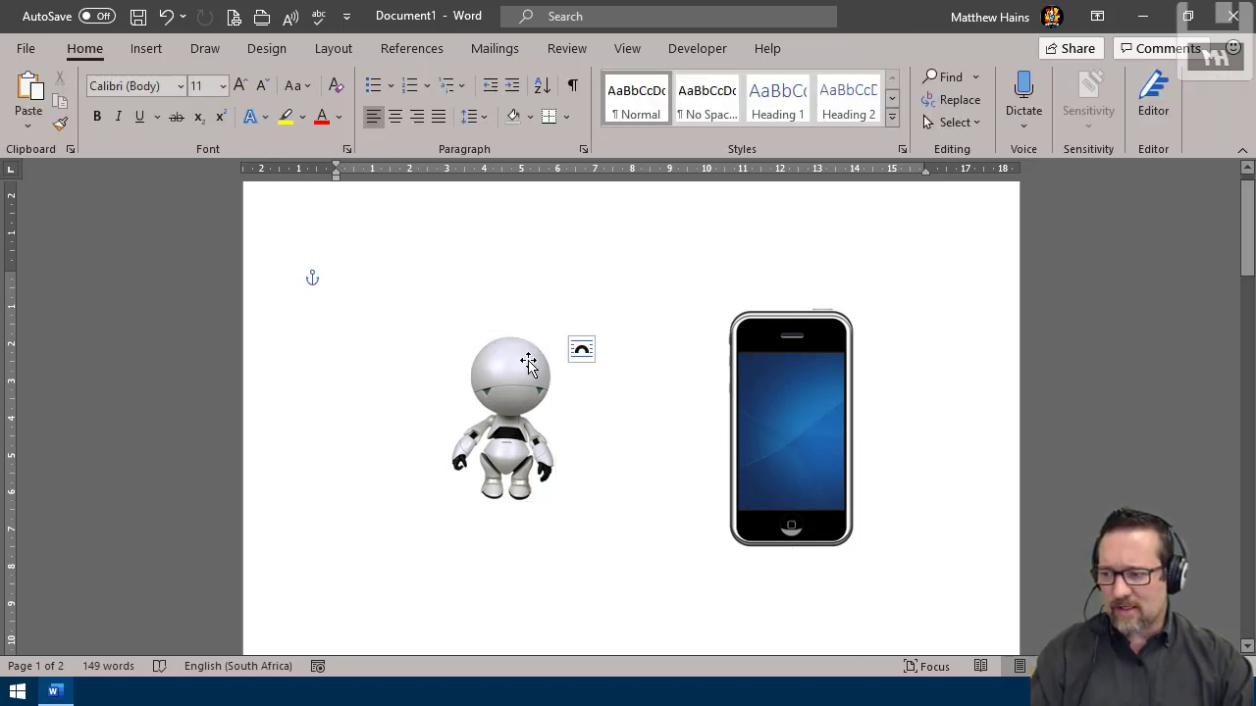
shift+click(751, 363)
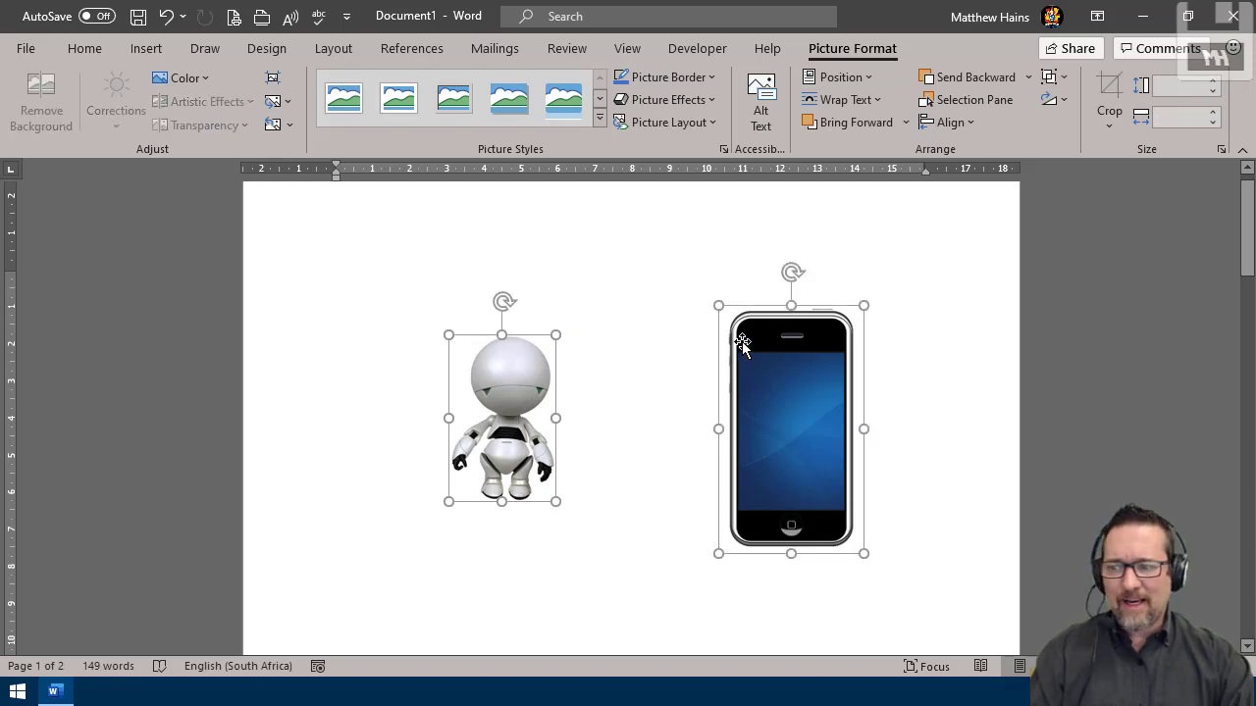
right_click(742, 342)
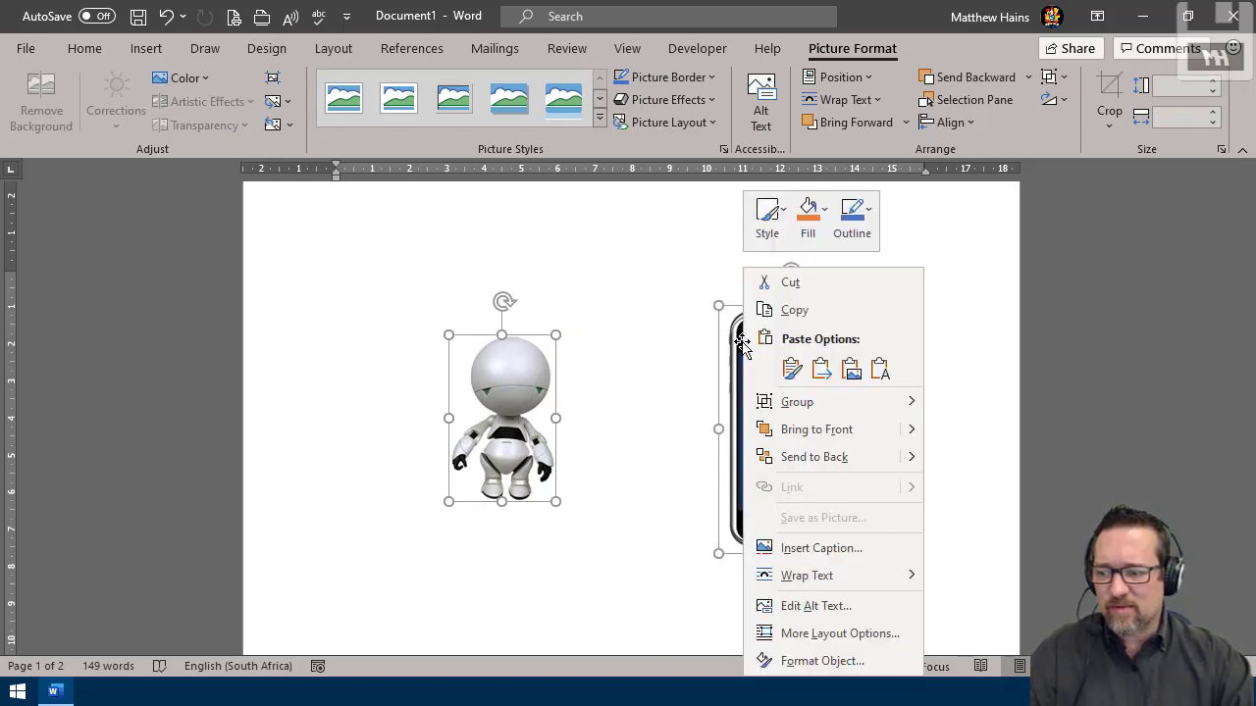
mouse_move(822, 406)
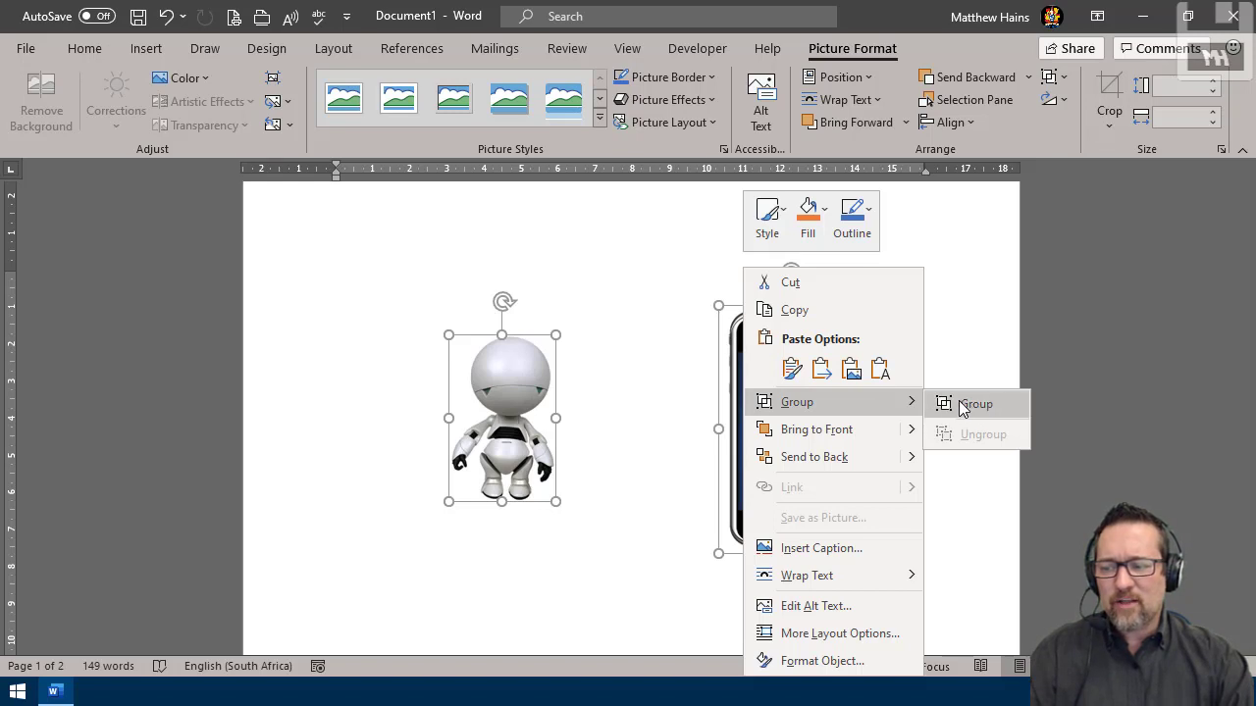
click(1006, 404)
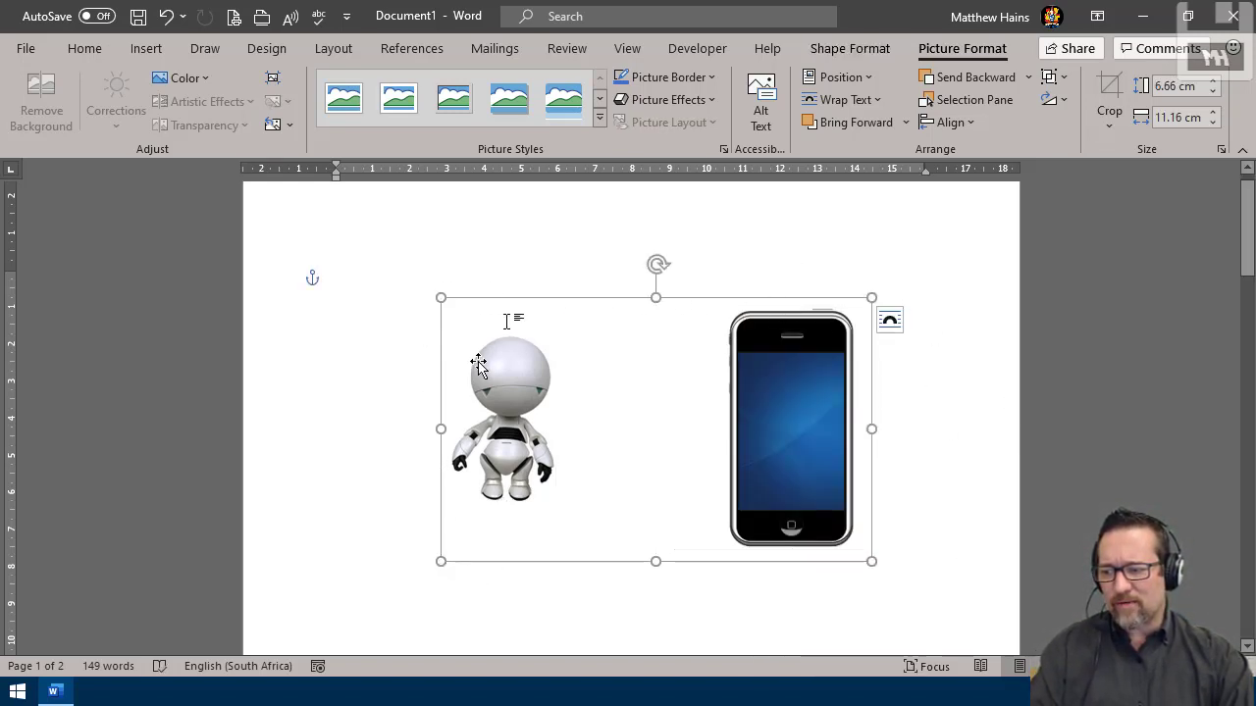
drag(756, 553, 707, 411)
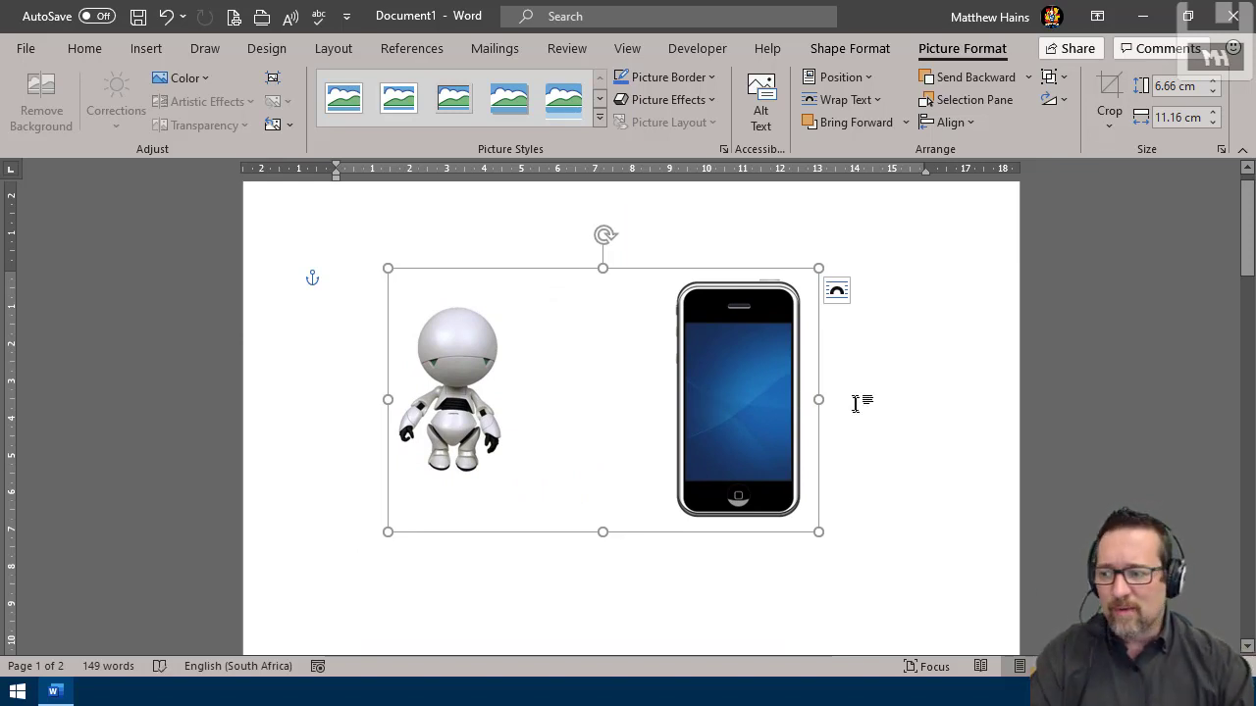
mouse_move(604, 237)
mouse_down()
mouse_move(686, 249)
mouse_move(771, 317)
mouse_move(798, 384)
mouse_move(740, 266)
mouse_move(619, 235)
mouse_move(541, 246)
mouse_move(605, 234)
mouse_up()
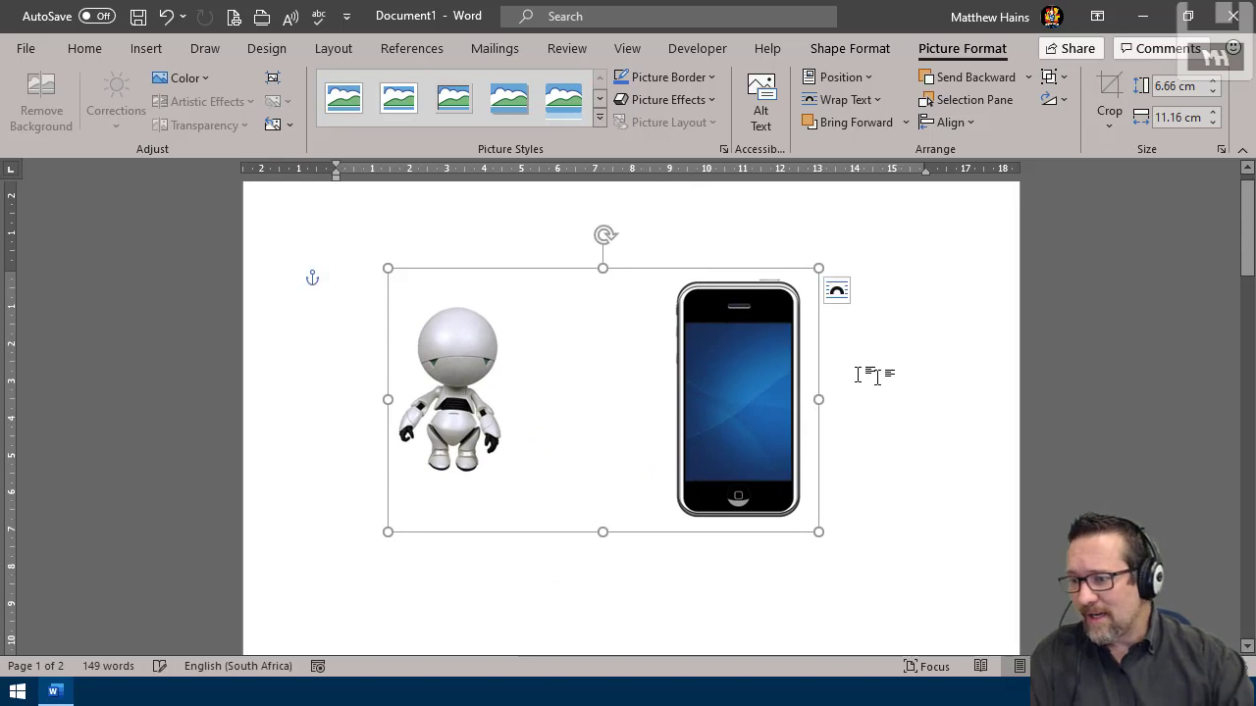
Ungroup the robot and phone into two separate pictures and clear the selection.
right_click(708, 310)
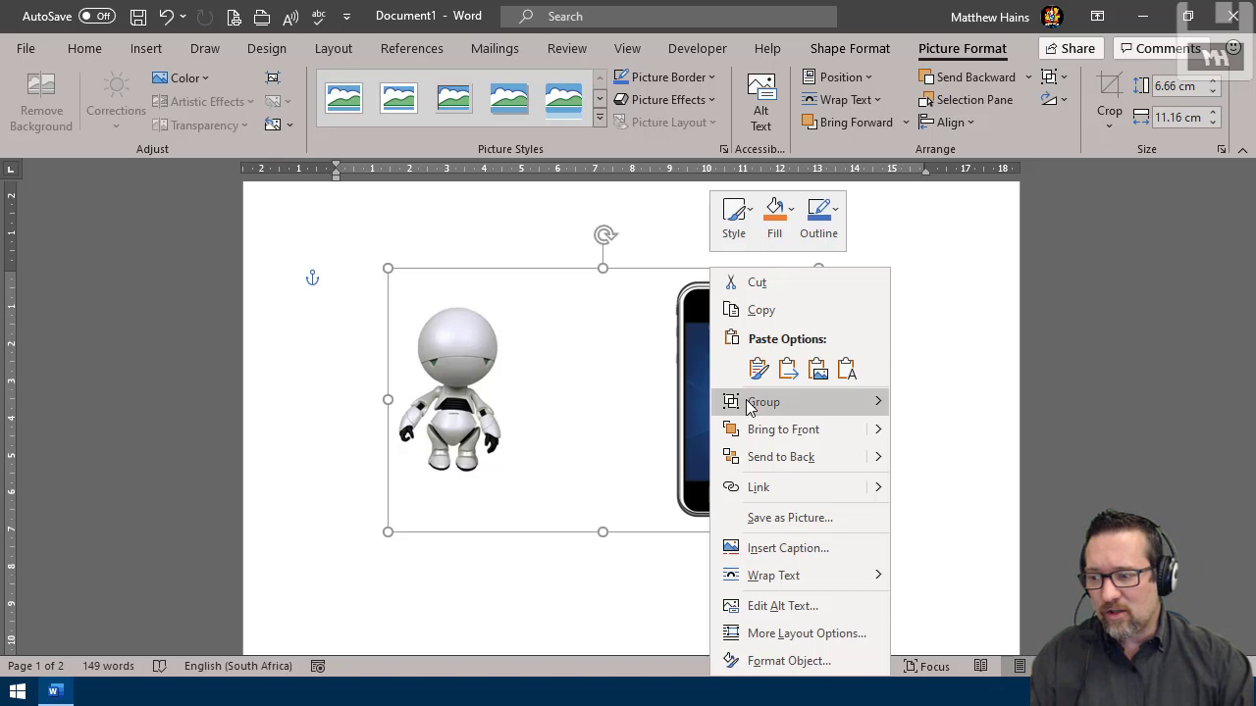
mouse_move(764, 408)
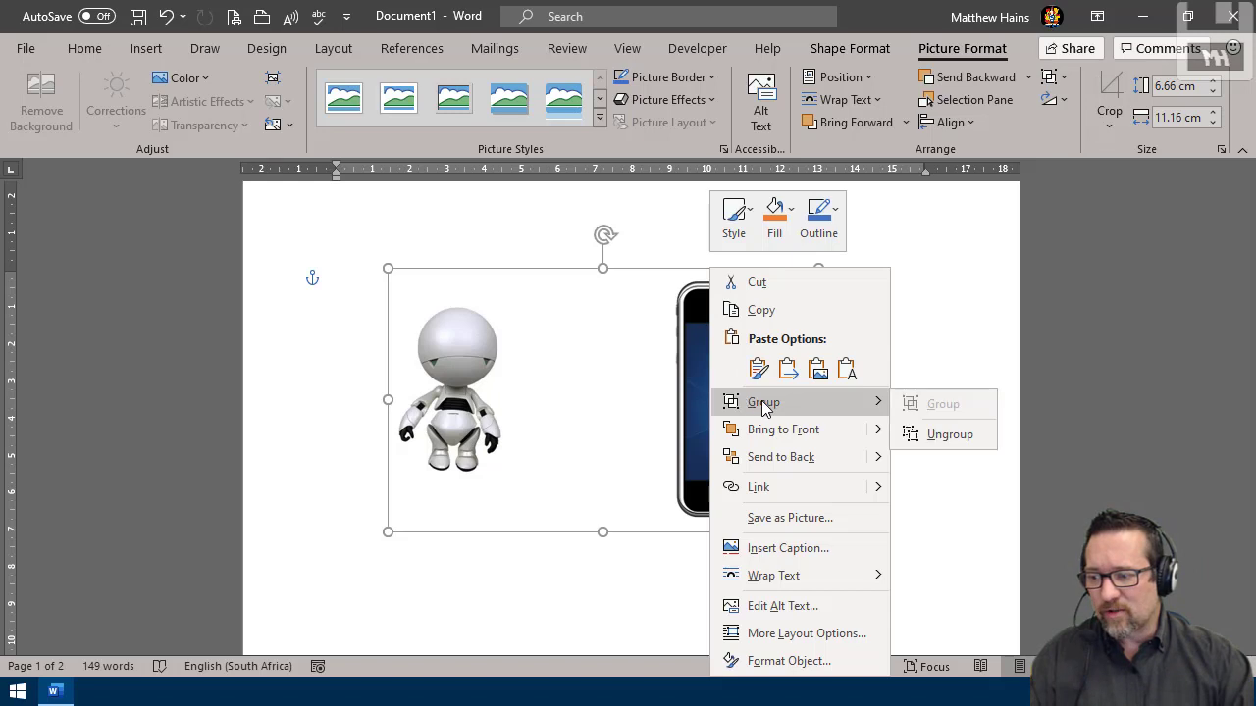
click(952, 434)
click(930, 429)
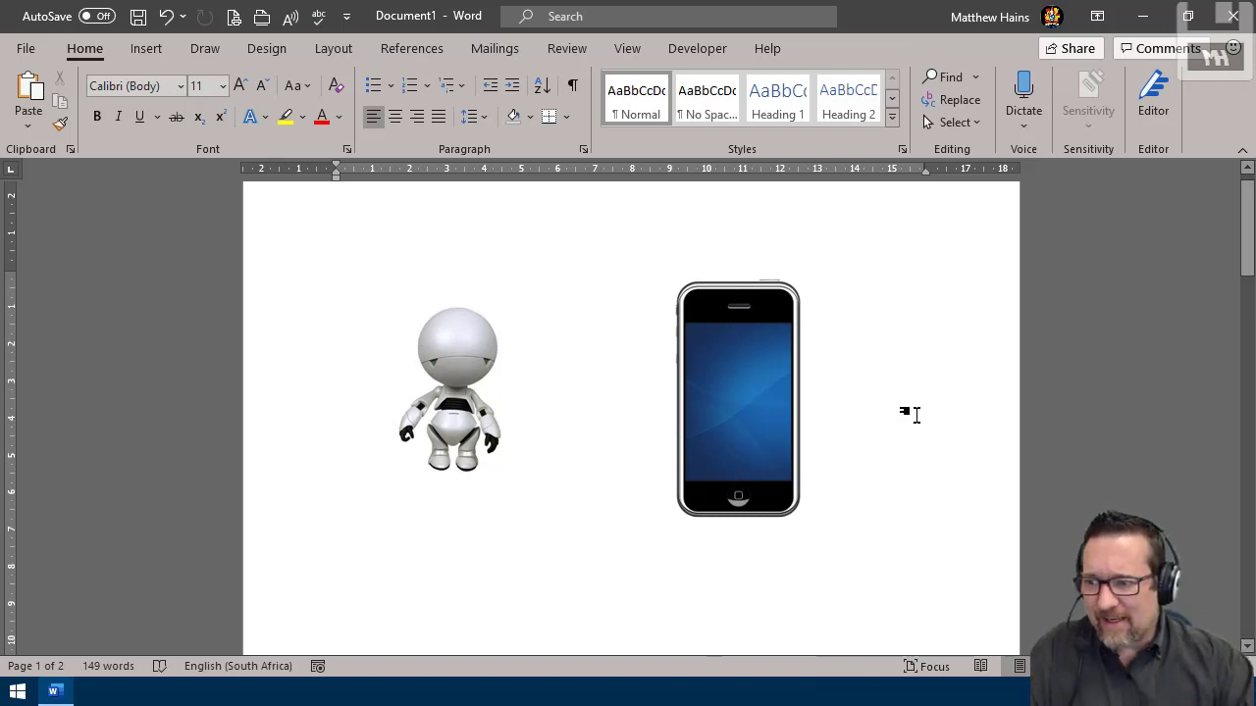
On page 2, use Select Objects to pick the phone over the paragraph and nudge it right.
scroll(916, 415, down, 15)
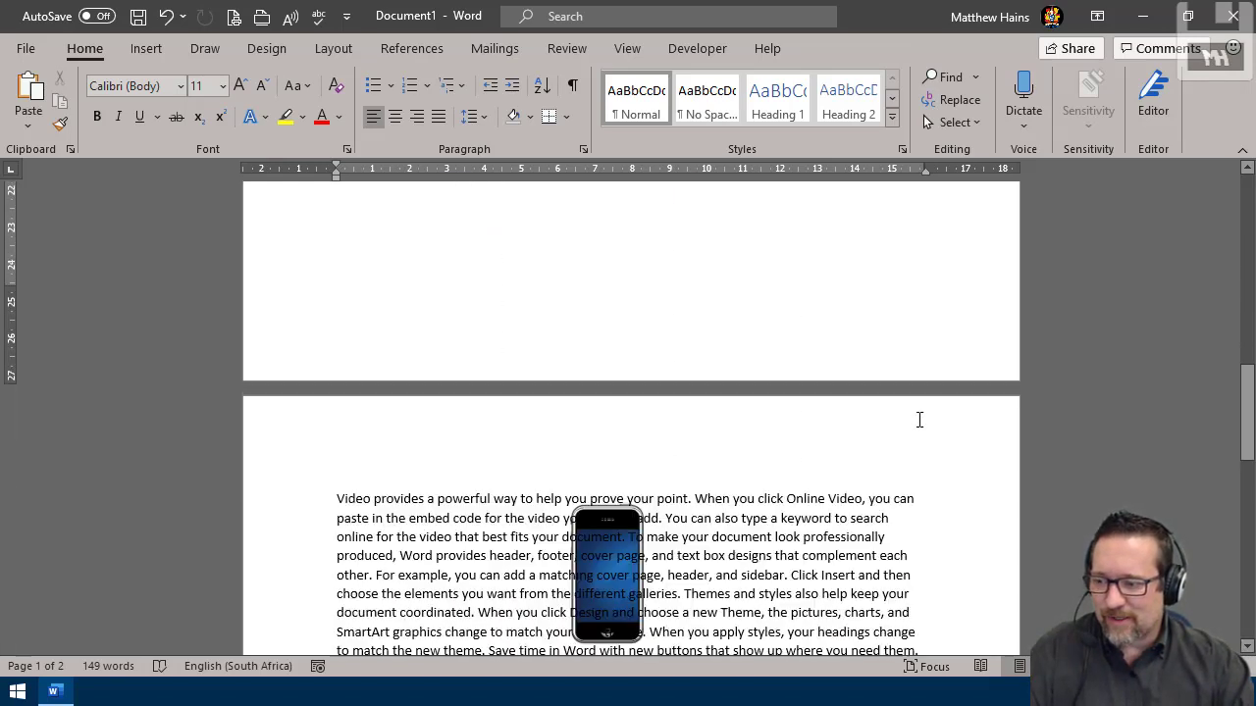
scroll(919, 419, down, 4)
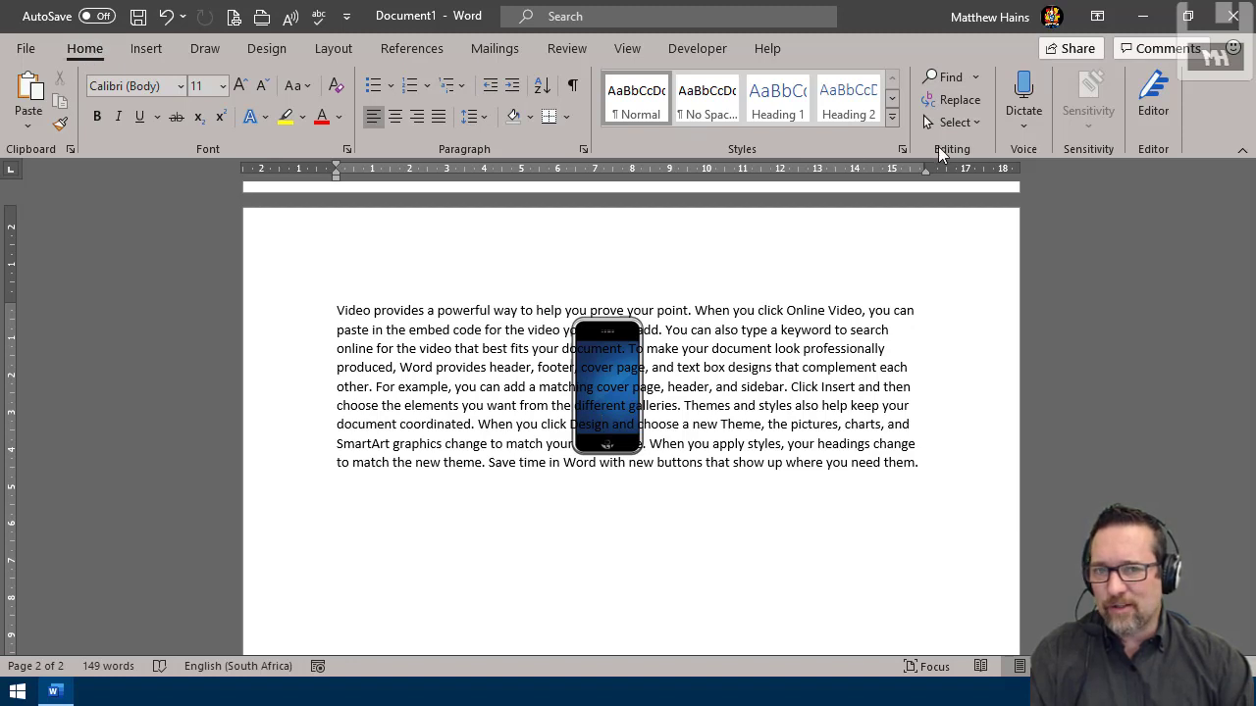
click(975, 122)
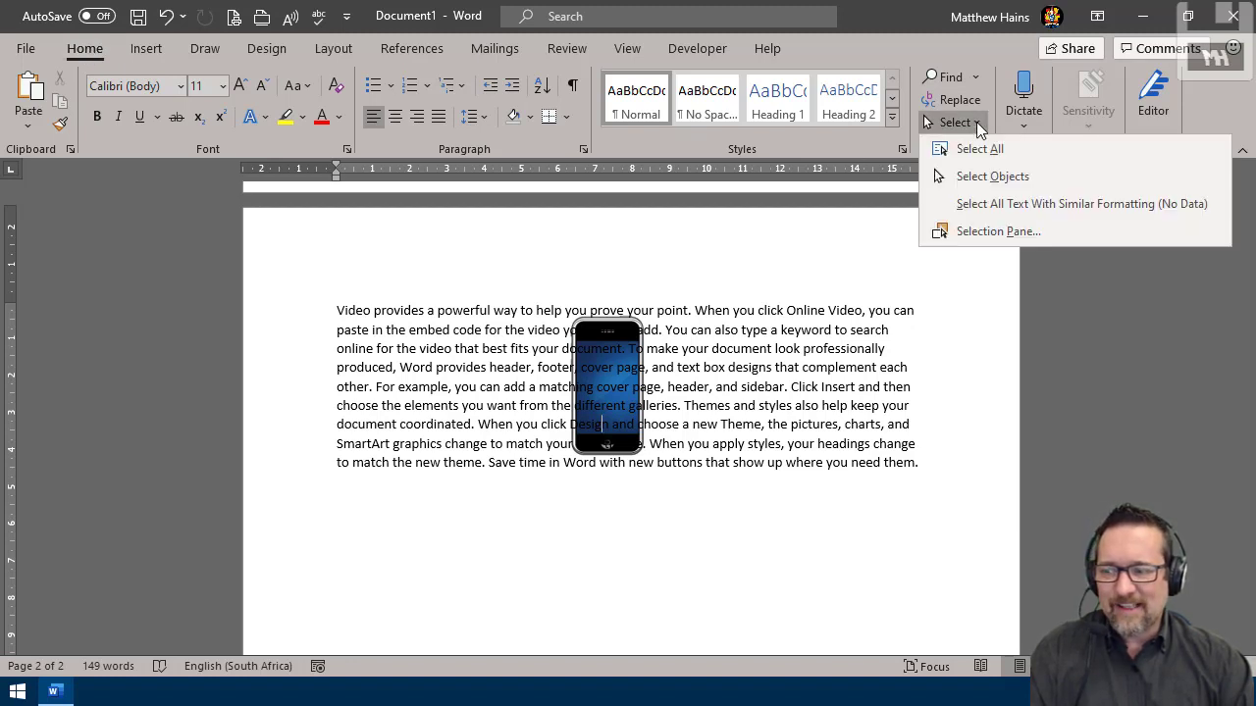
click(994, 186)
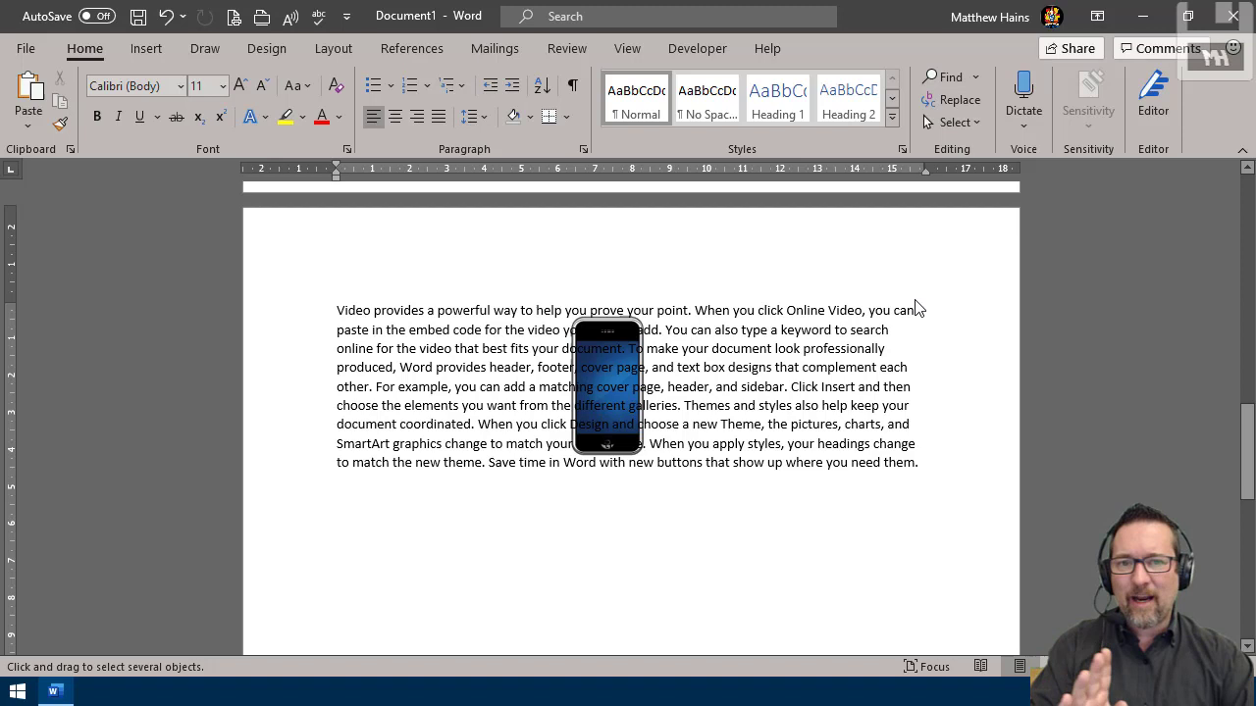
click(600, 382)
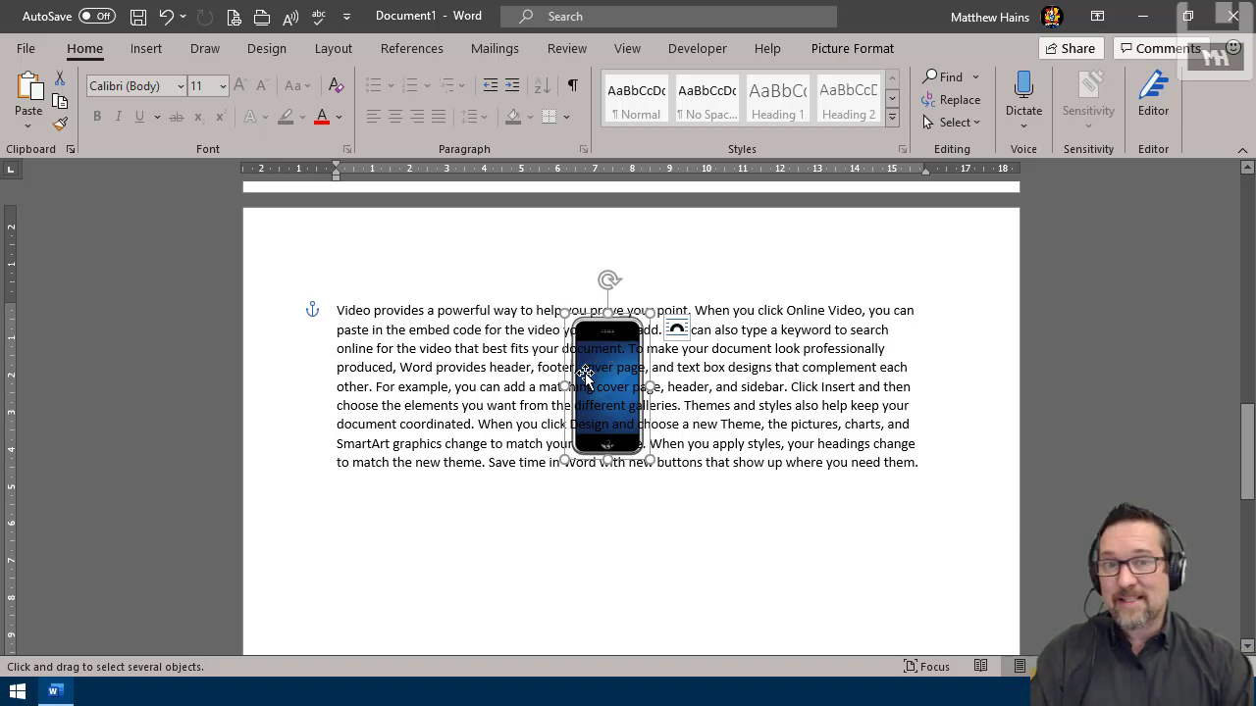
mouse_move(614, 331)
mouse_down()
mouse_move(610, 294)
mouse_move(719, 284)
mouse_move(948, 383)
mouse_move(711, 485)
mouse_move(612, 489)
mouse_move(557, 300)
mouse_move(559, 459)
mouse_move(628, 319)
mouse_move(616, 332)
mouse_up()
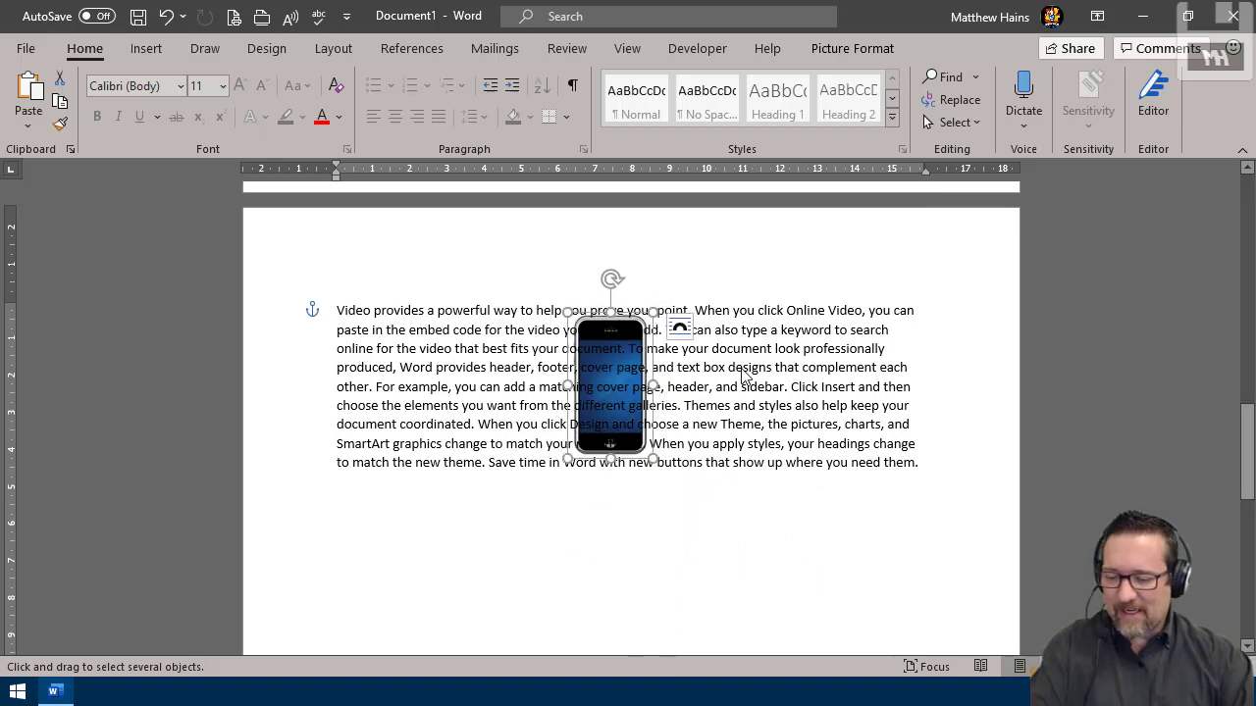
key(Escape)
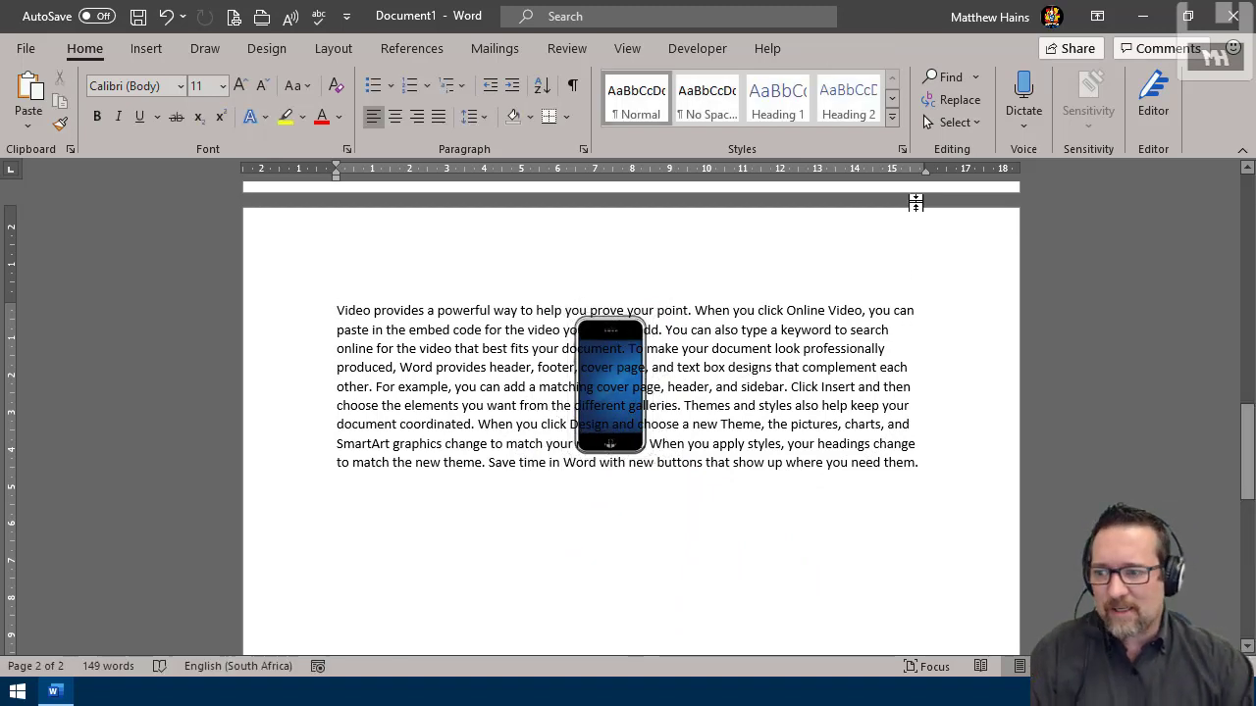
Open the Selection Pane and rename Picture 3 to 'Phone'.
click(967, 125)
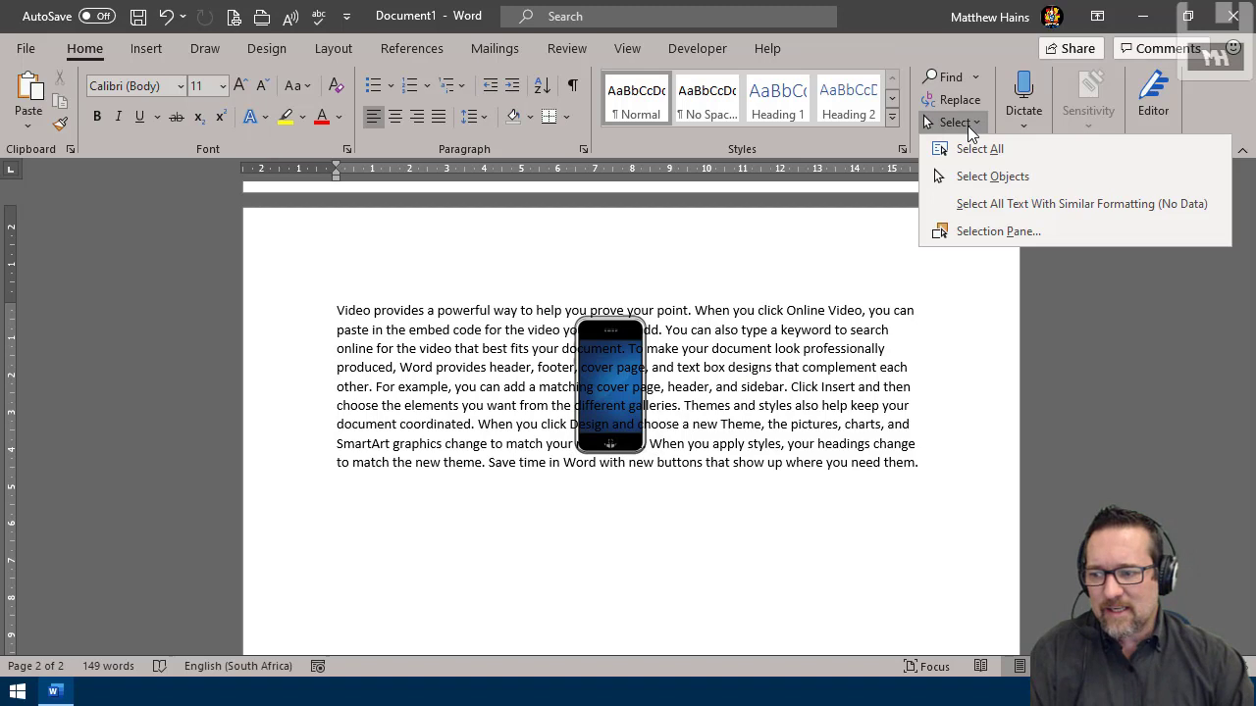
click(1020, 229)
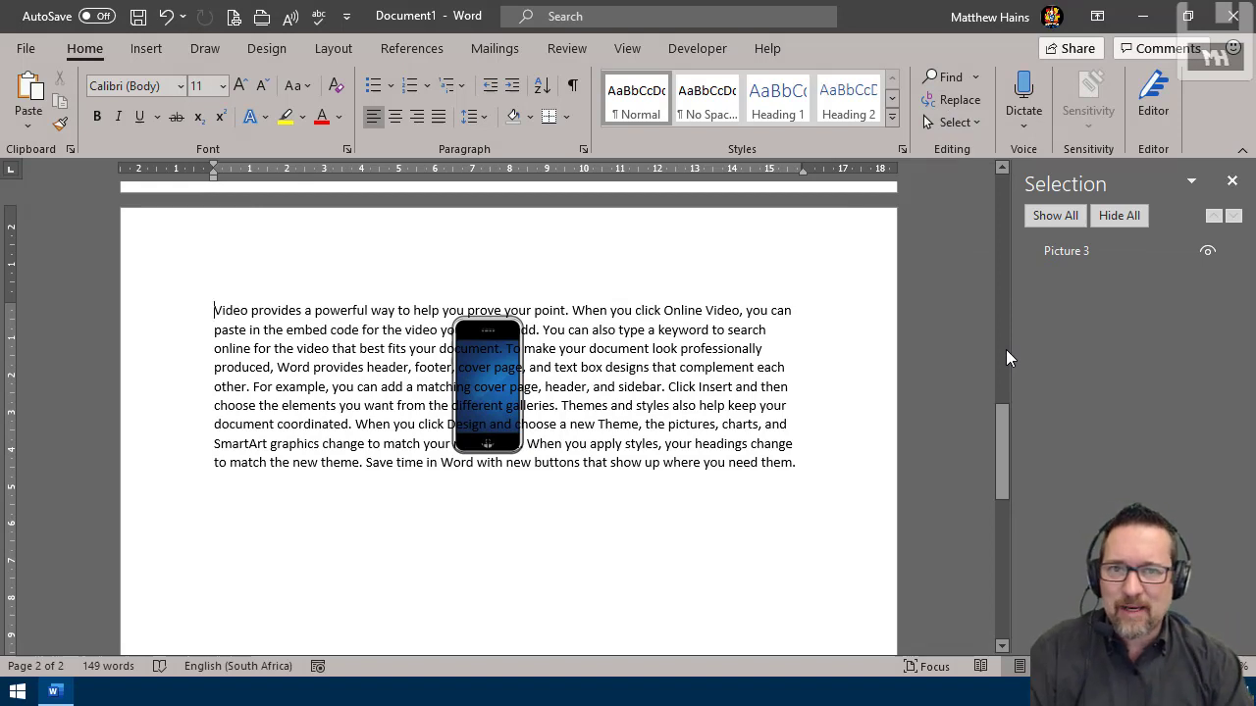
click(1072, 249)
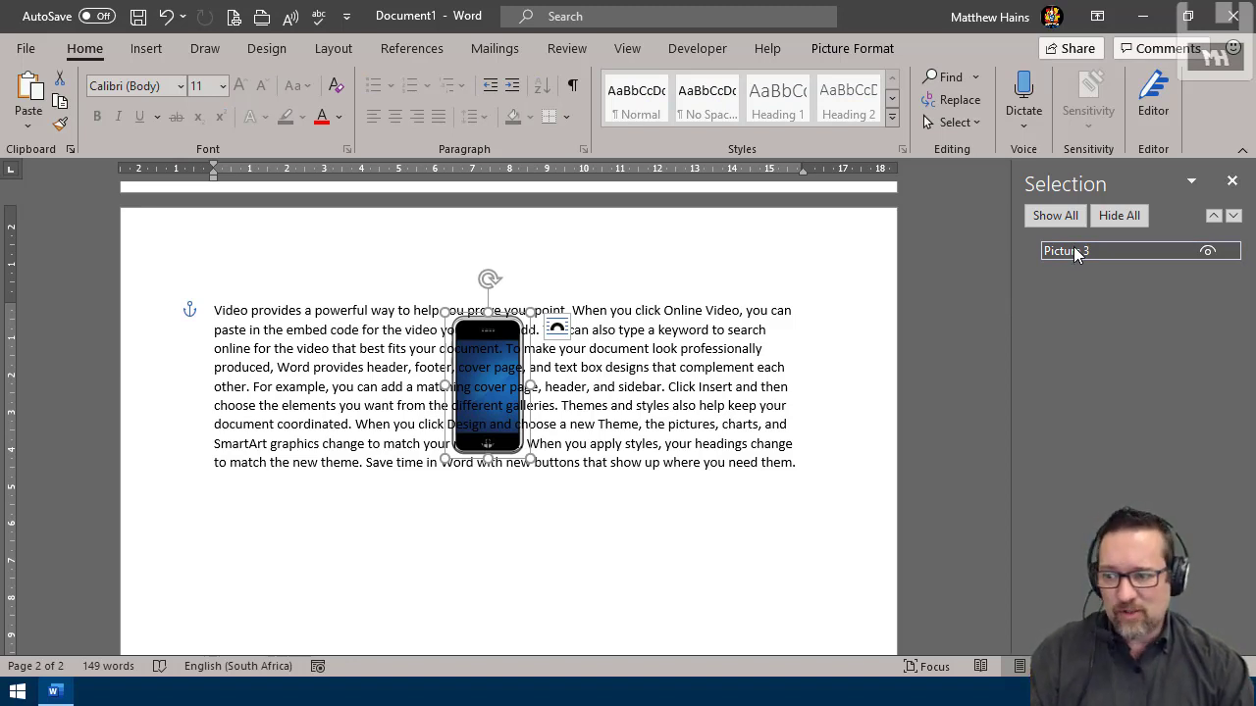
click(1079, 250)
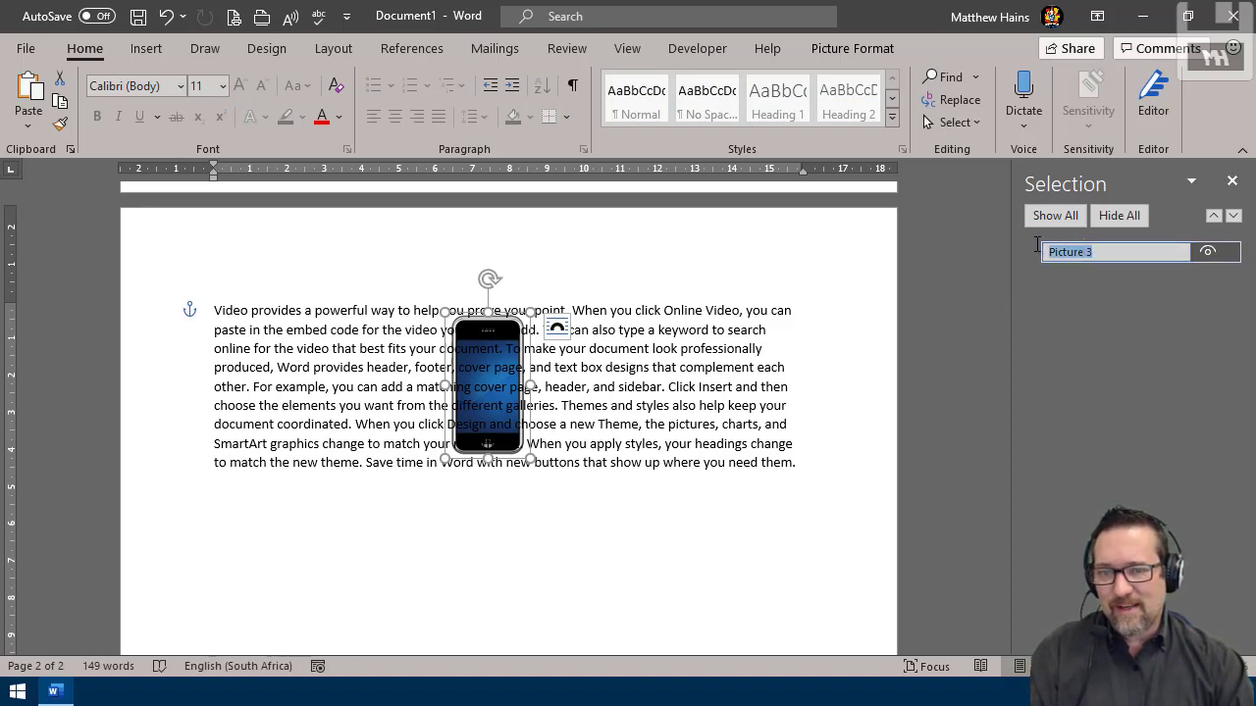
text(Phone)
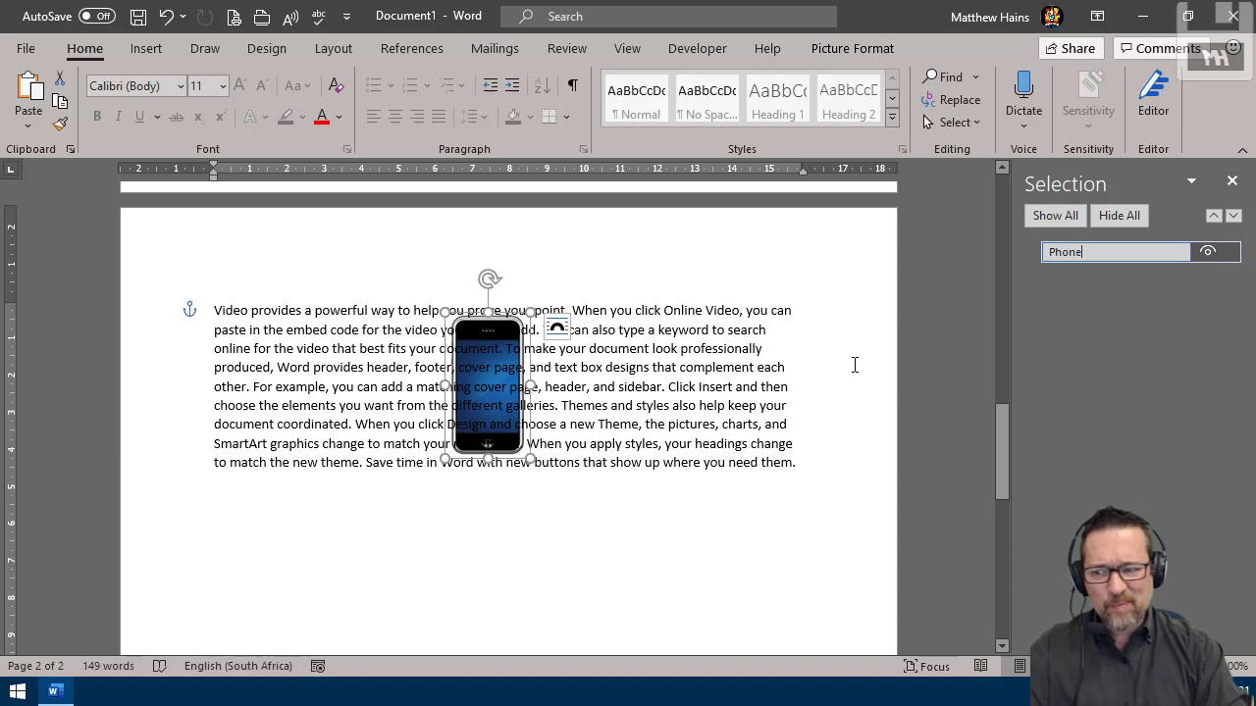
key(Return)
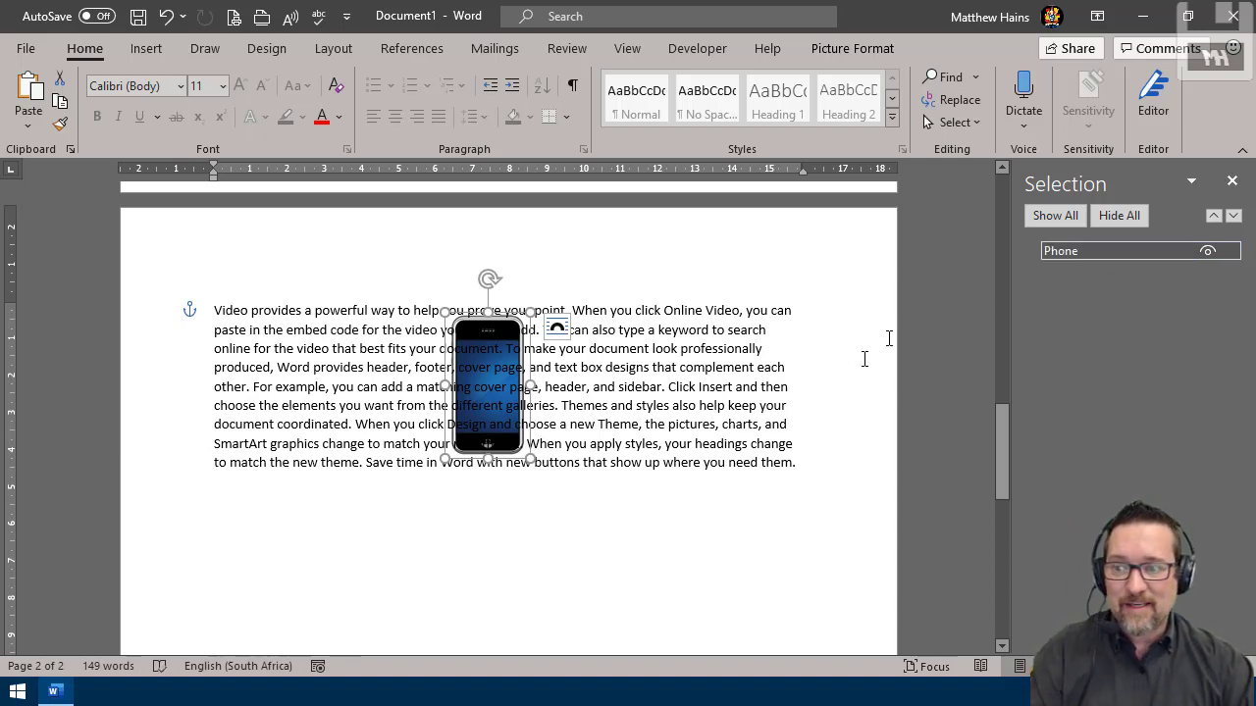
double_click(1102, 249)
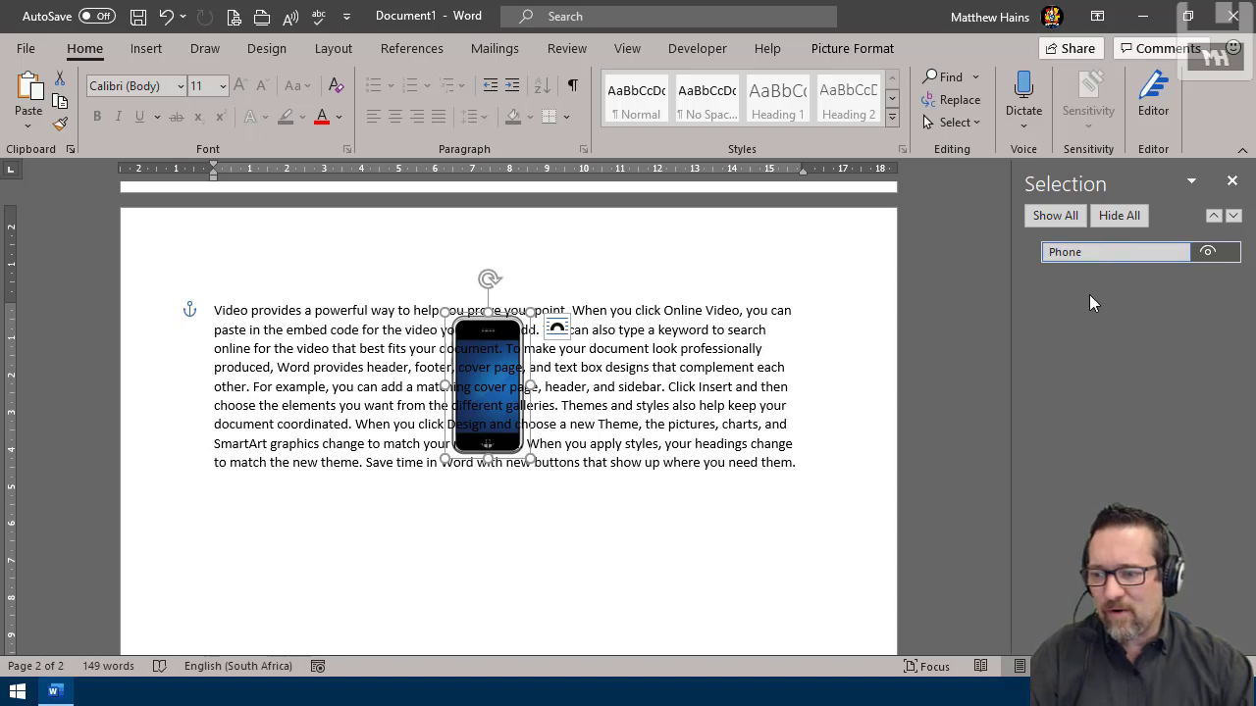
Hide and reshow the Phone picture, then drag it to a new spot by the text.
click(1209, 252)
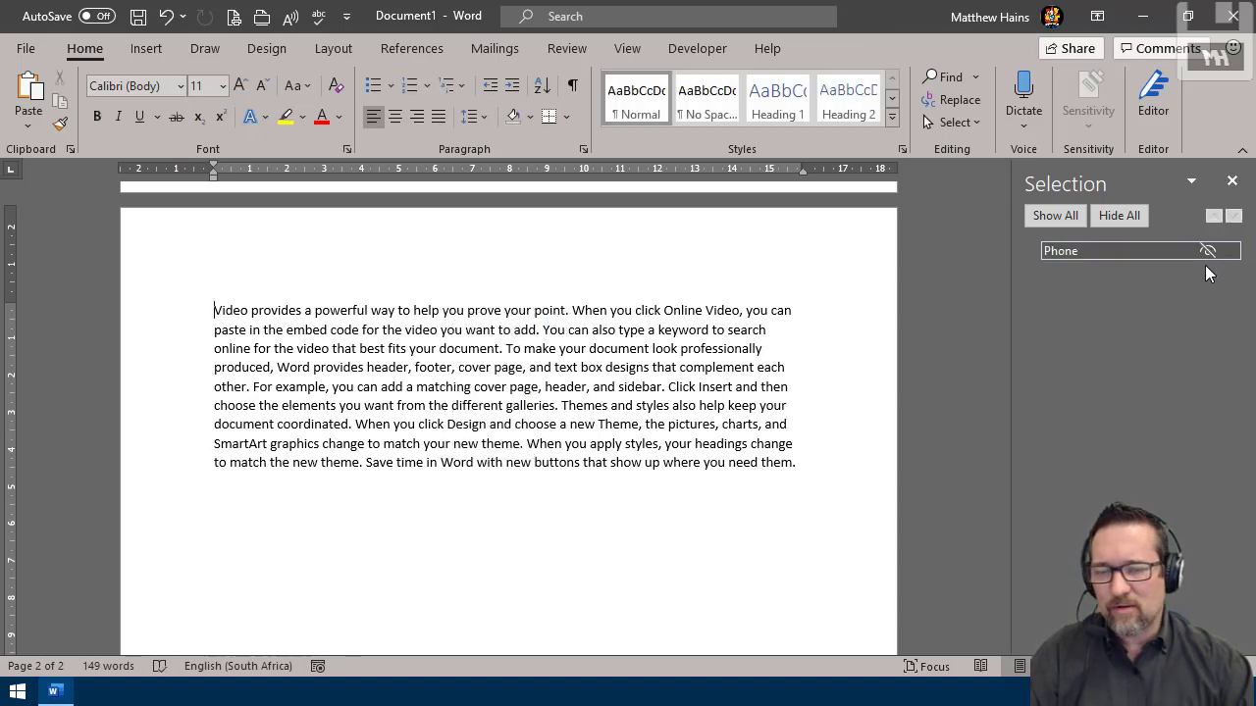
click(1208, 251)
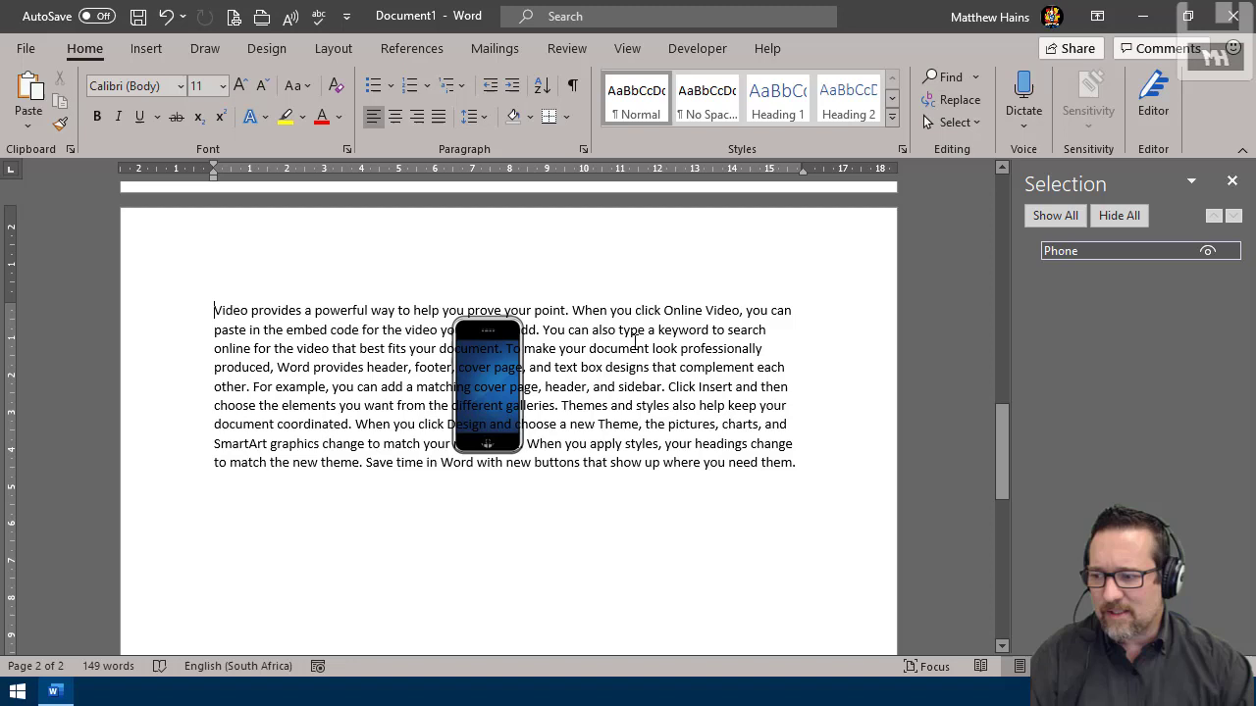
click(1066, 253)
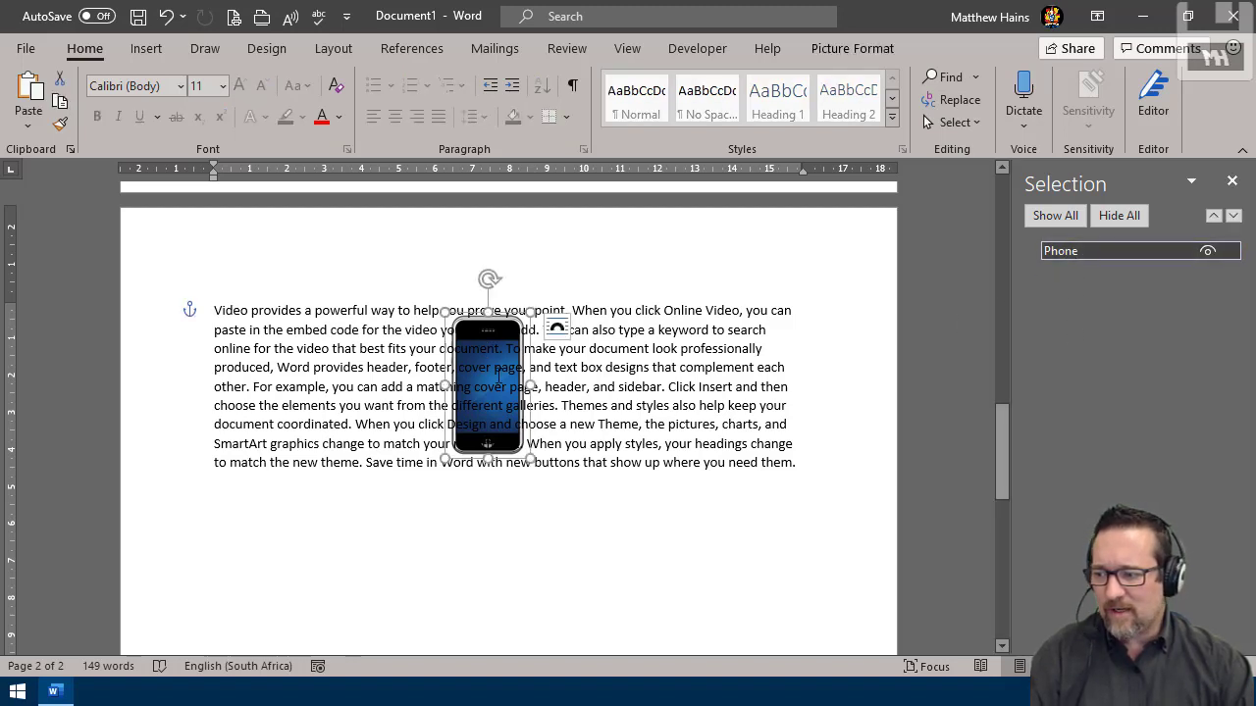
drag(533, 358, 663, 411)
Back on page 1, select both Picture 1 and Picture 2 in the Selection Pane.
scroll(726, 348, up, 15)
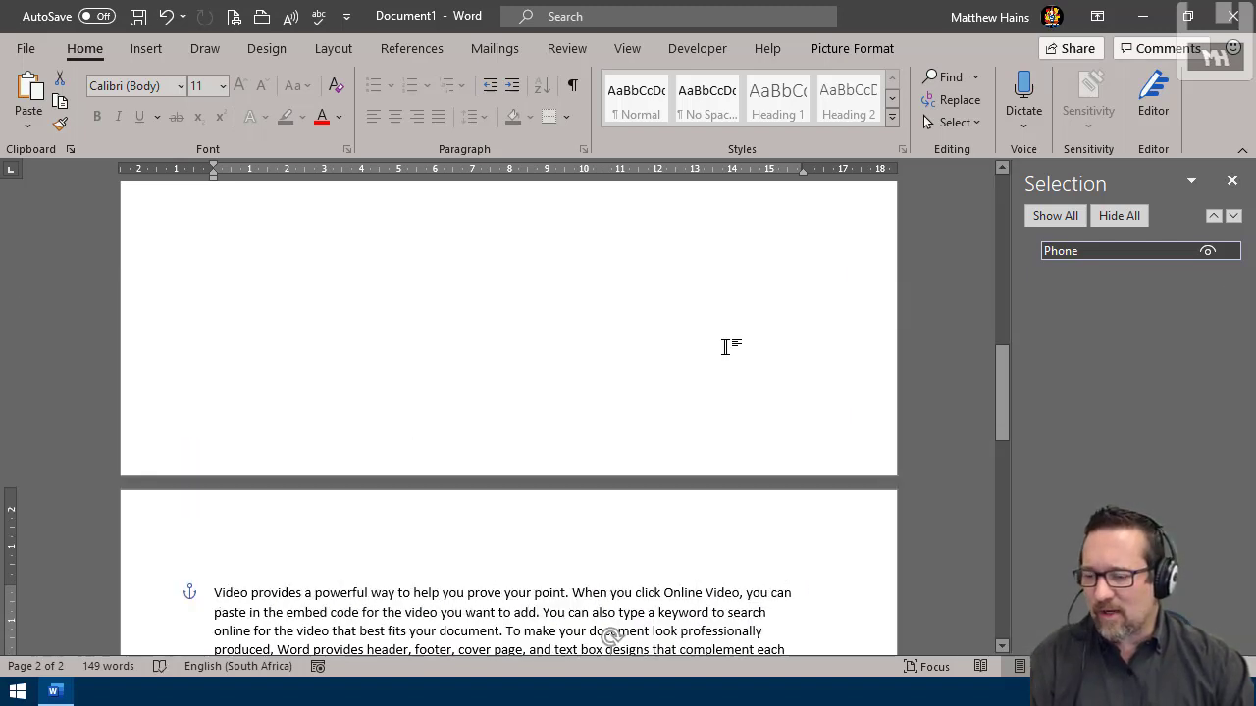
click(726, 351)
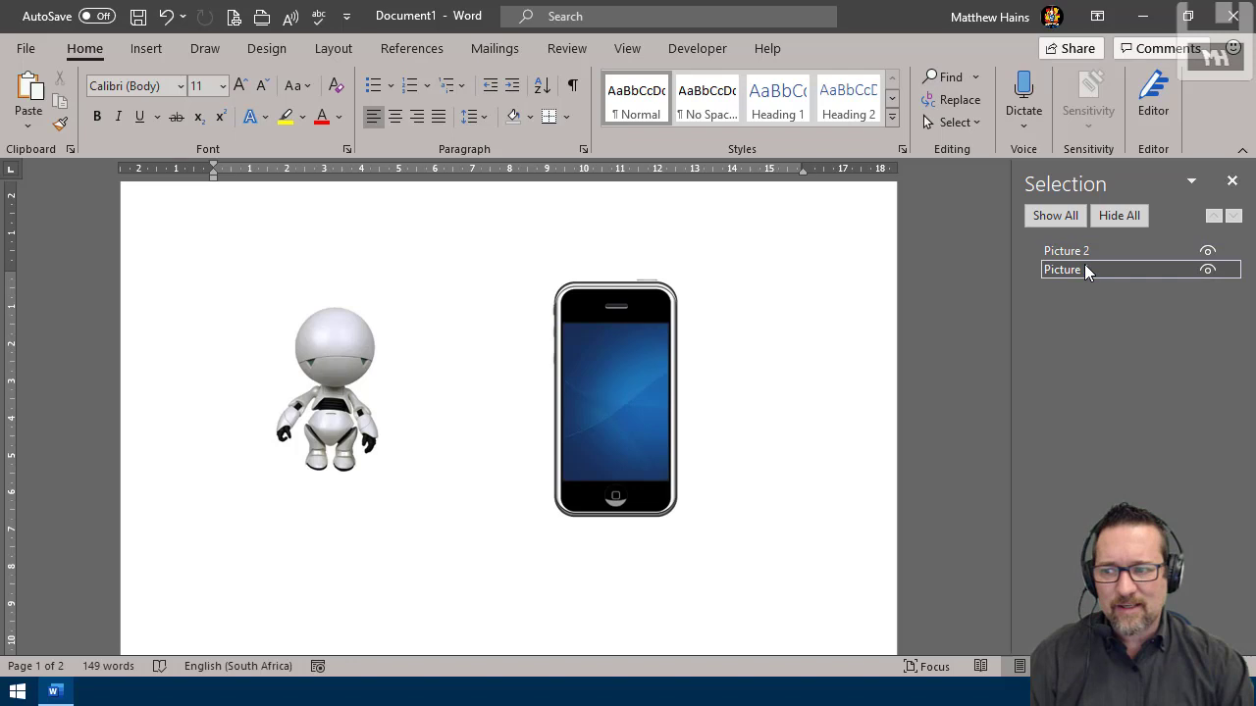
click(961, 125)
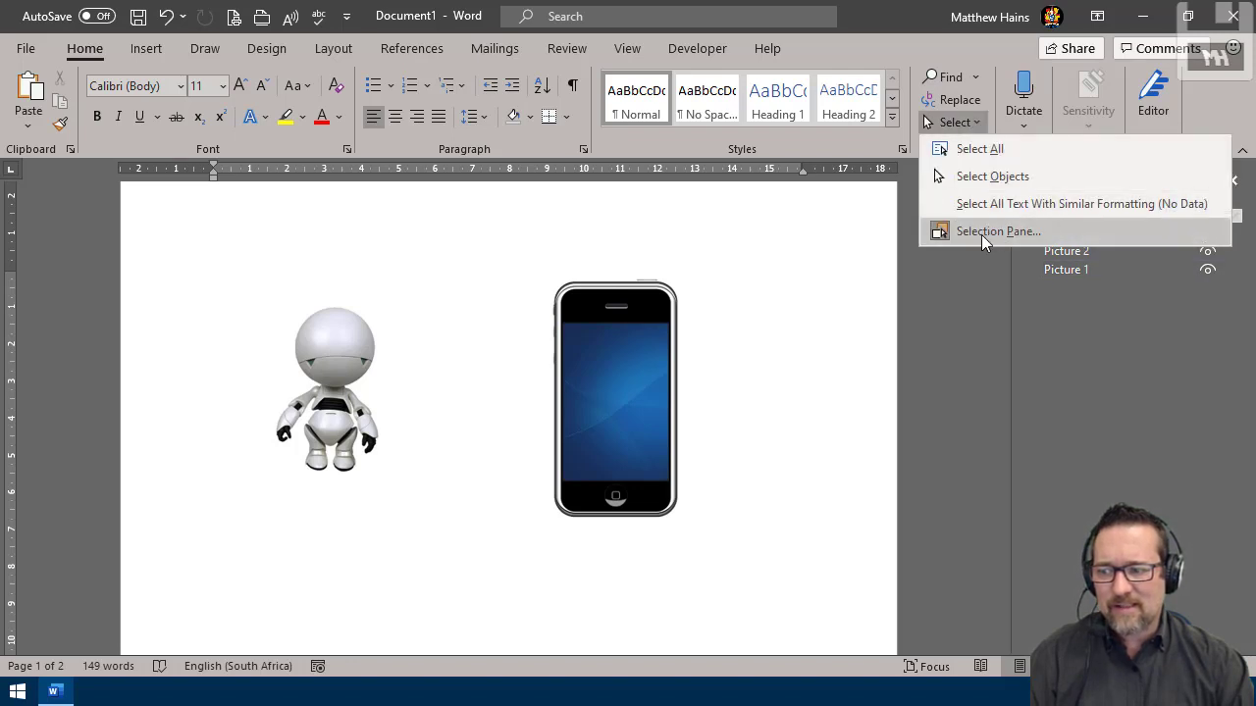
click(1084, 348)
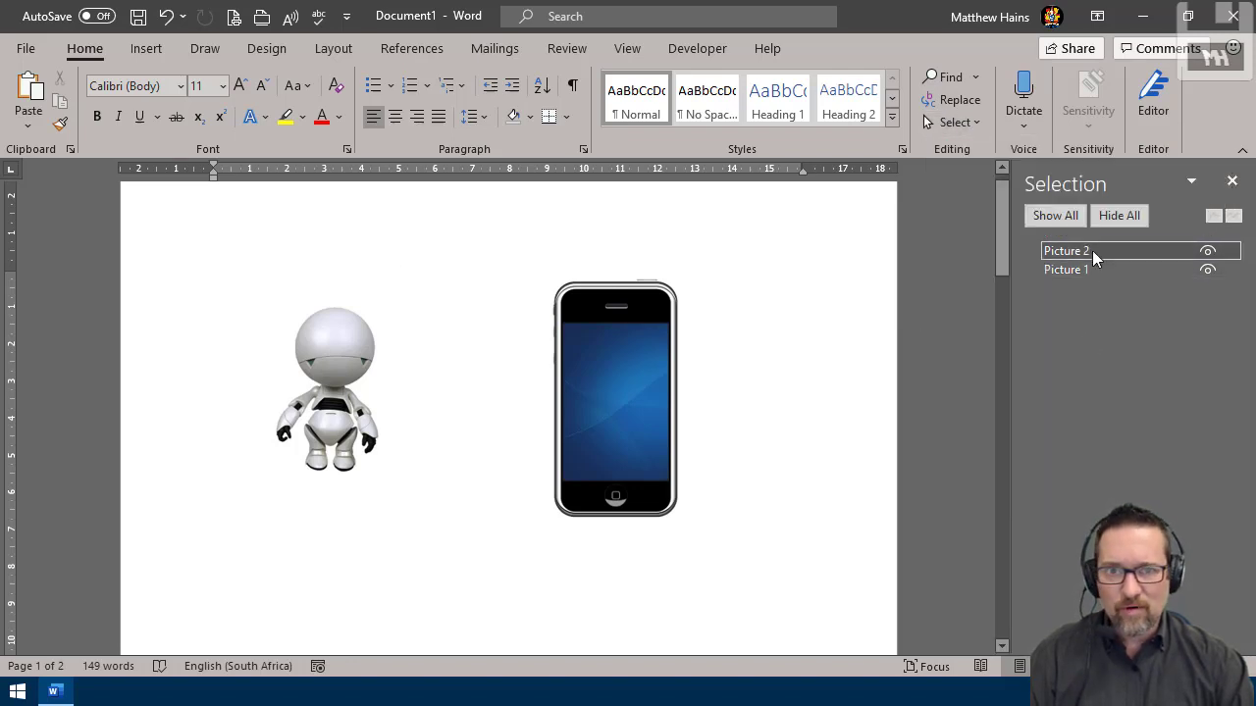
click(1086, 250)
click(1086, 267)
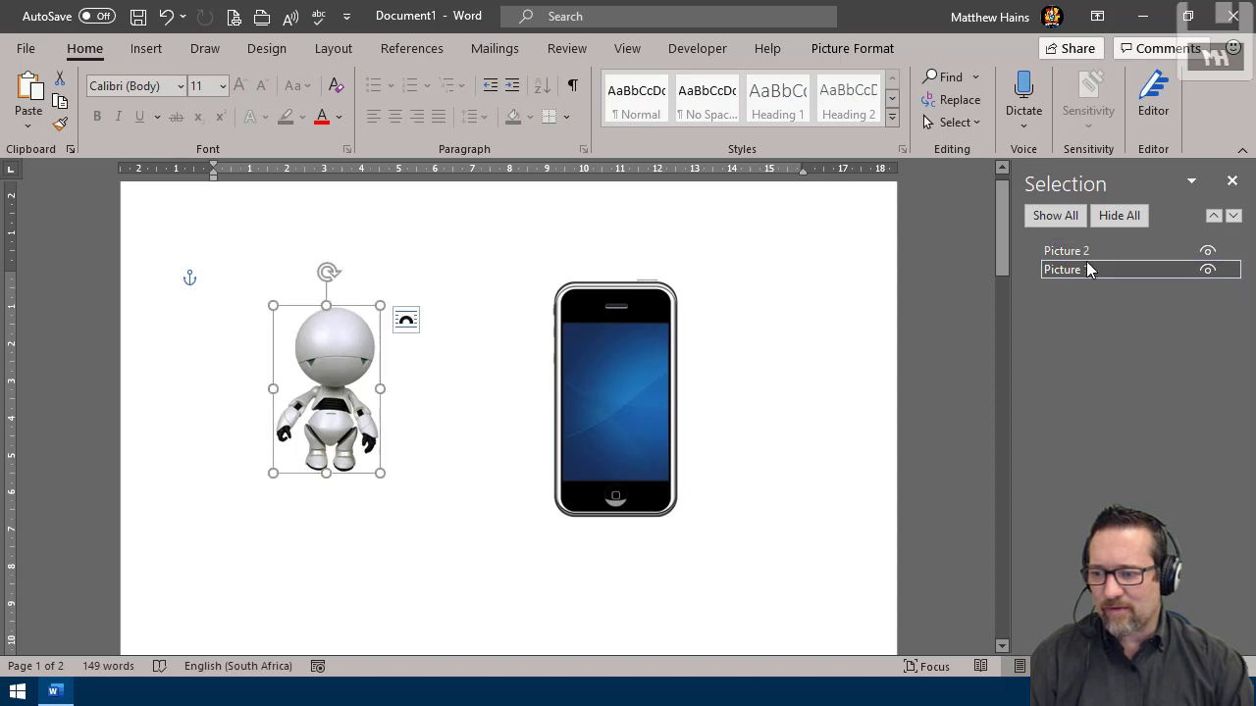
click(1087, 253)
click(1087, 269)
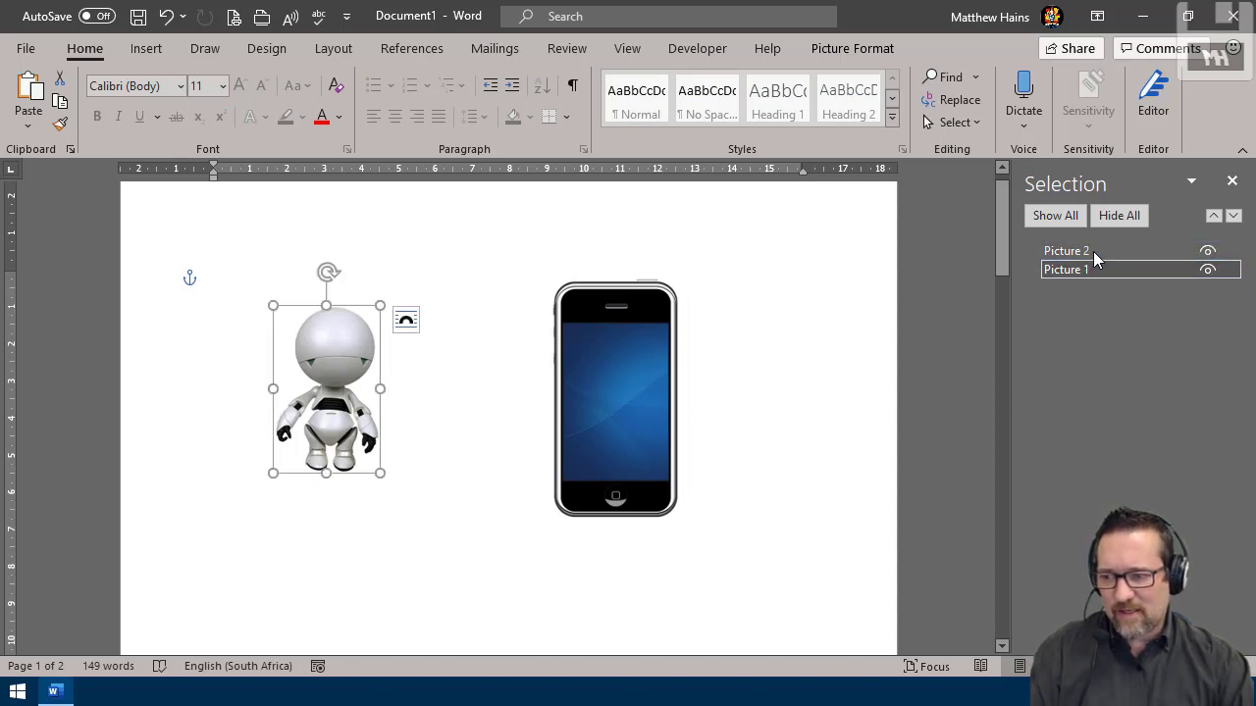
ctrl+click(1095, 250)
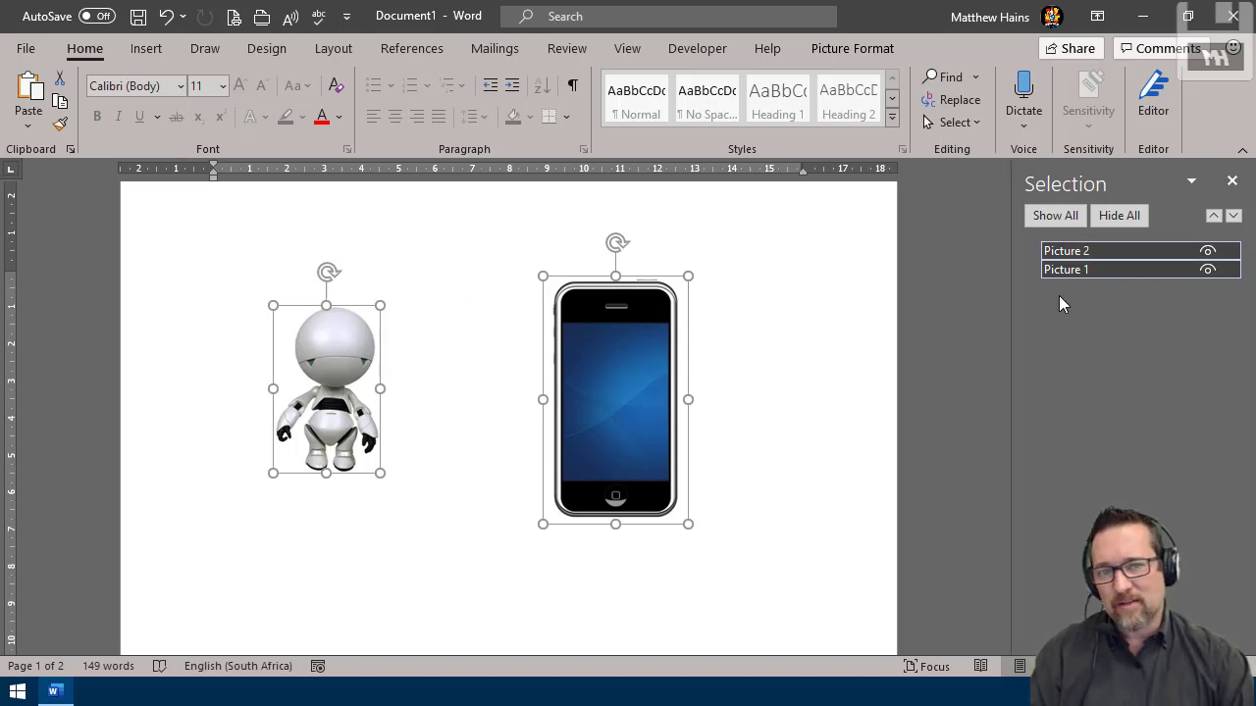
Briefly hide and reshow both pictures, then rename Picture 2 to 'Phone'.
click(1118, 217)
click(1074, 222)
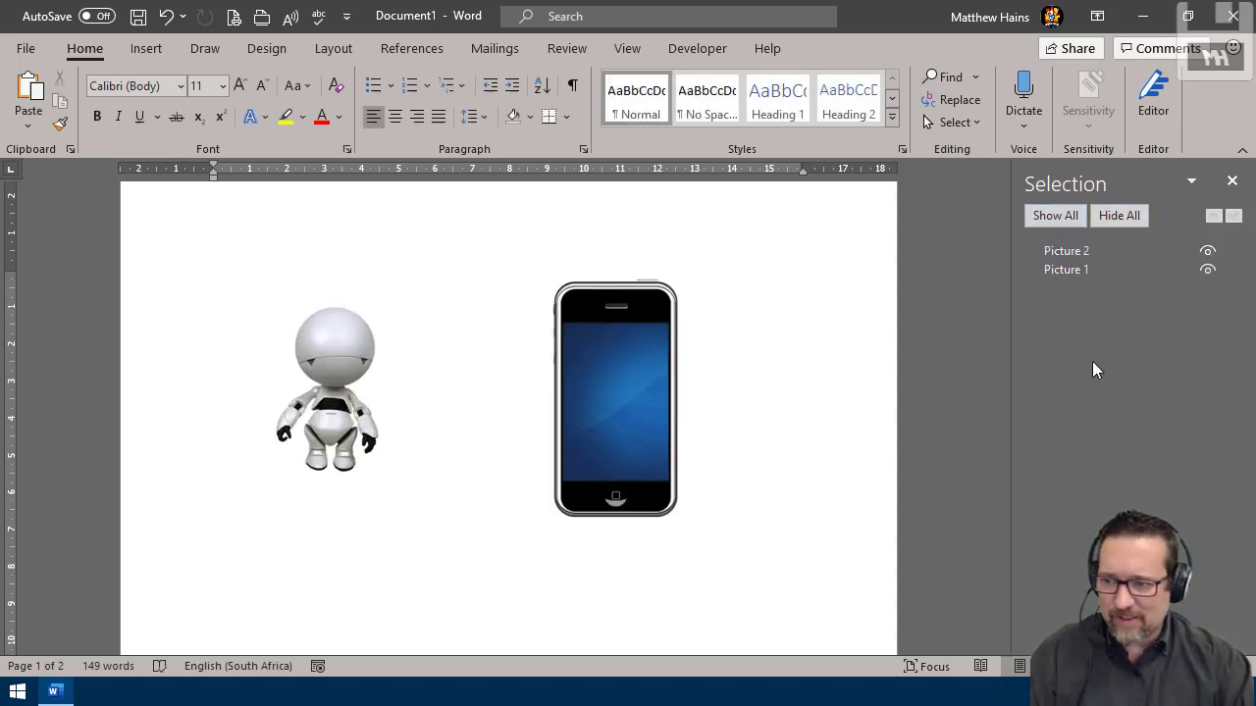
click(1078, 252)
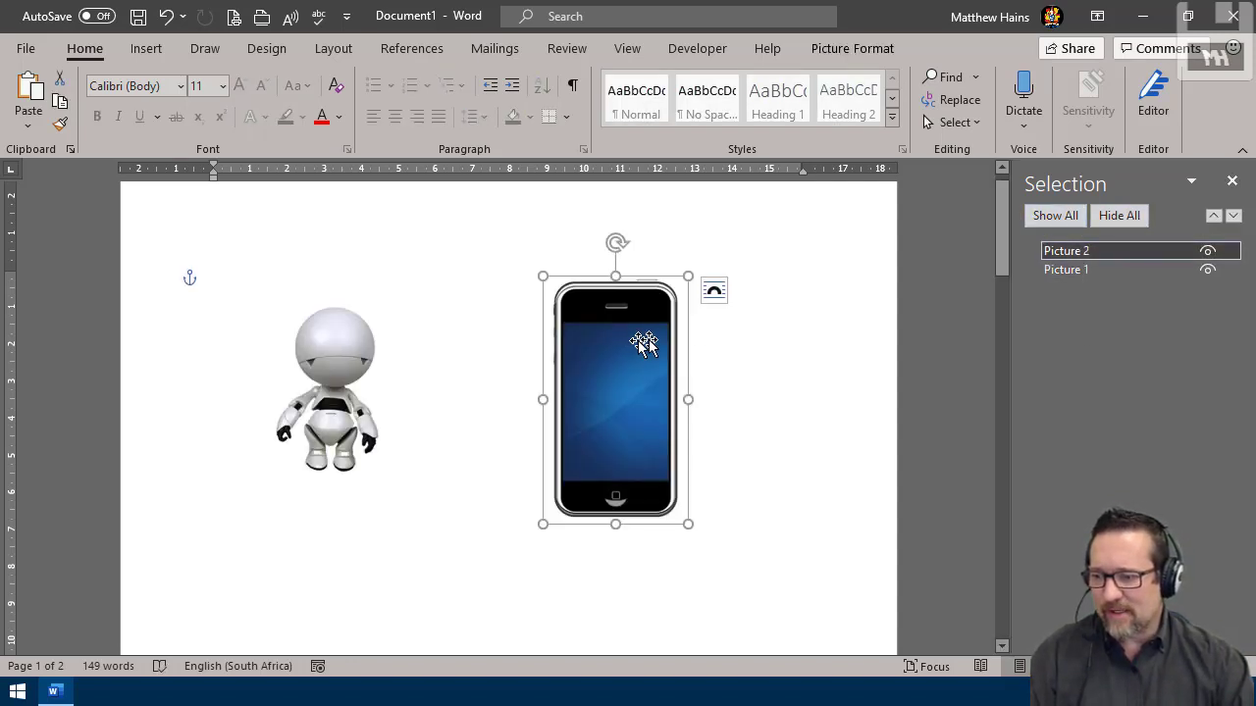
click(1089, 253)
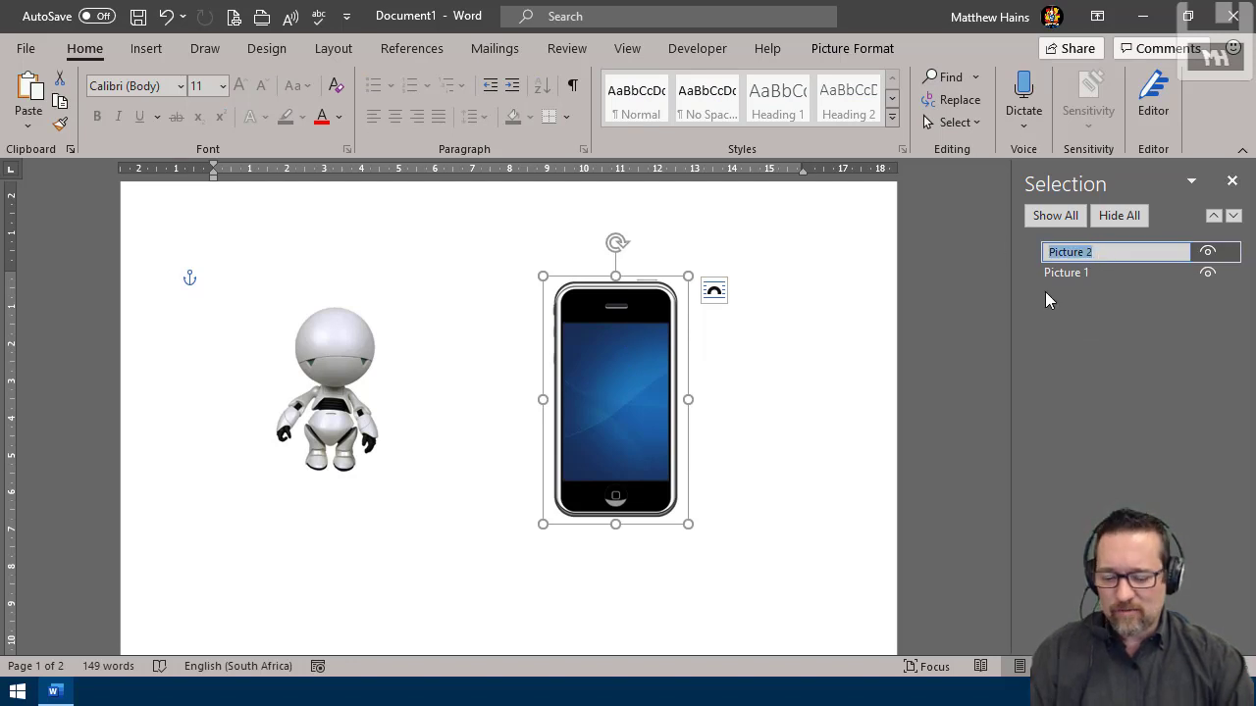
text(POh)
key(BackSpace)
key(BackSpace)
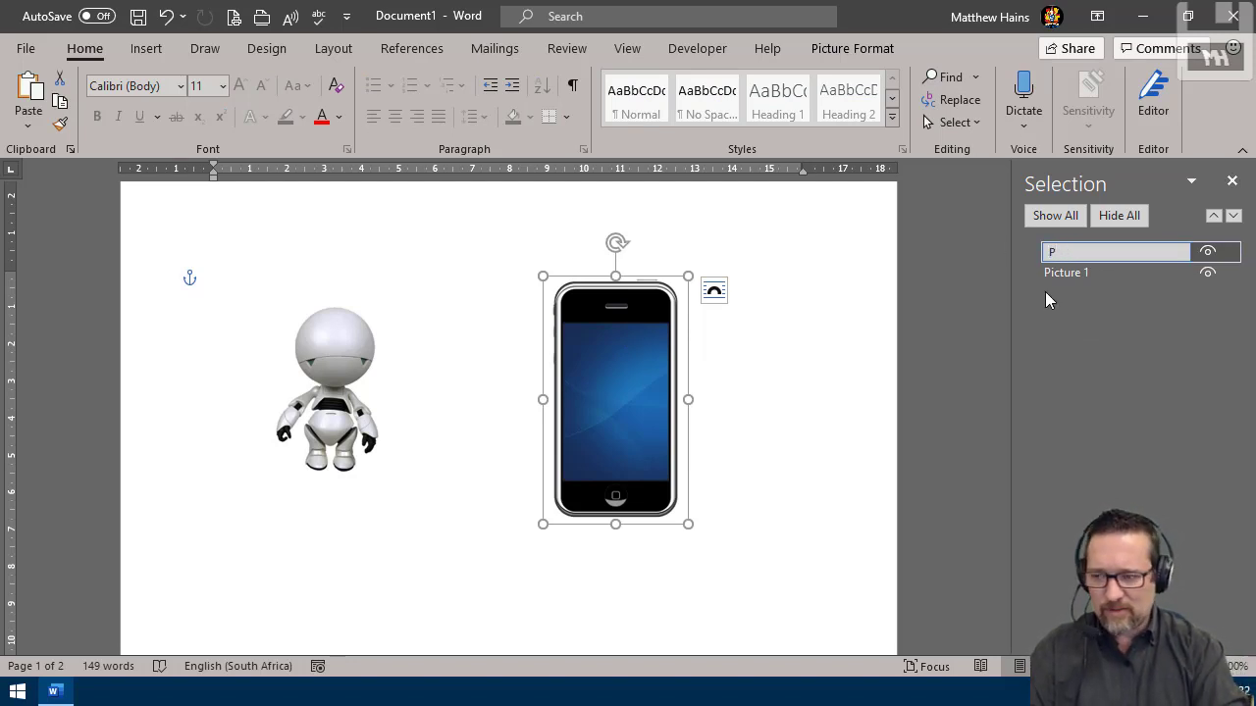
text(phon)
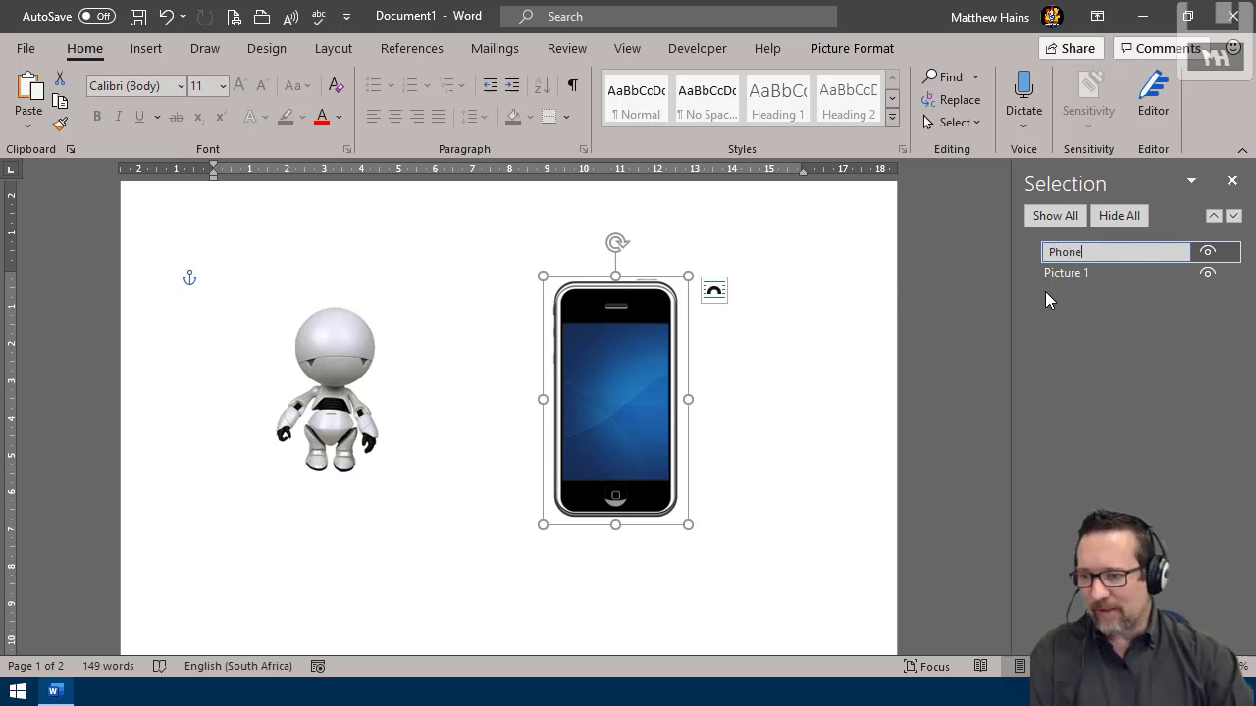
click(1116, 272)
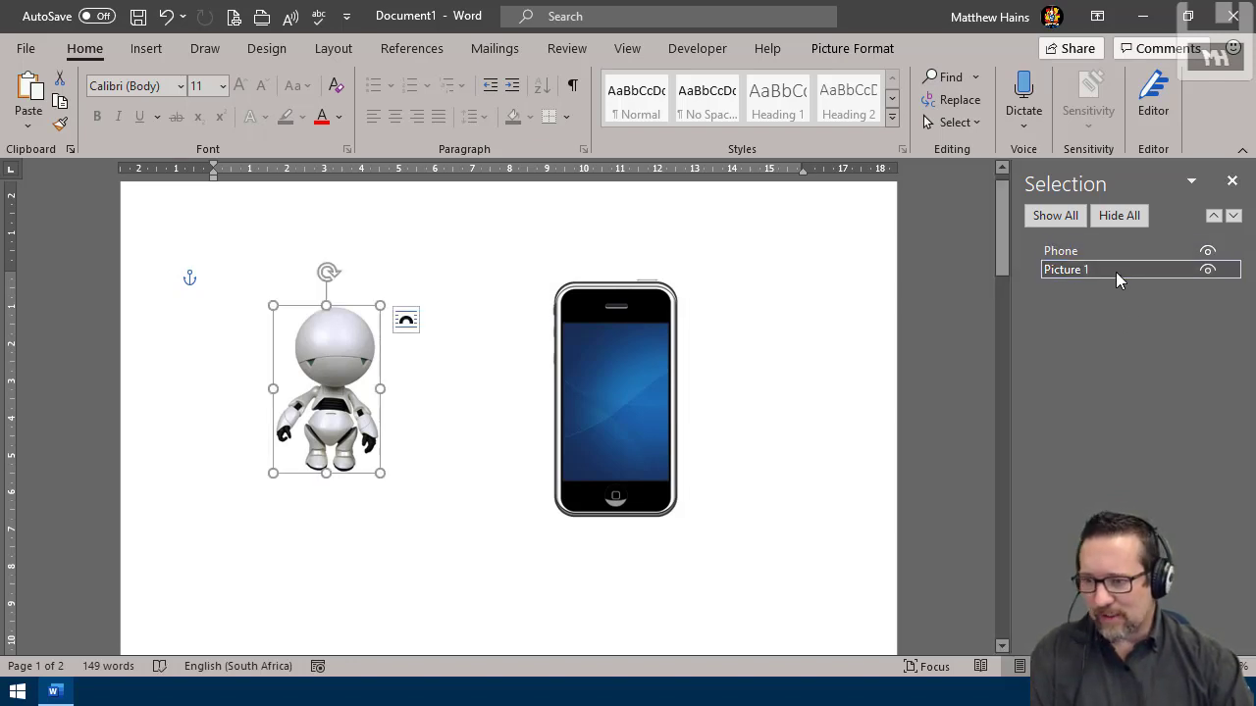
Rename Picture 1, the robot, to 'Robot'.
click(1115, 272)
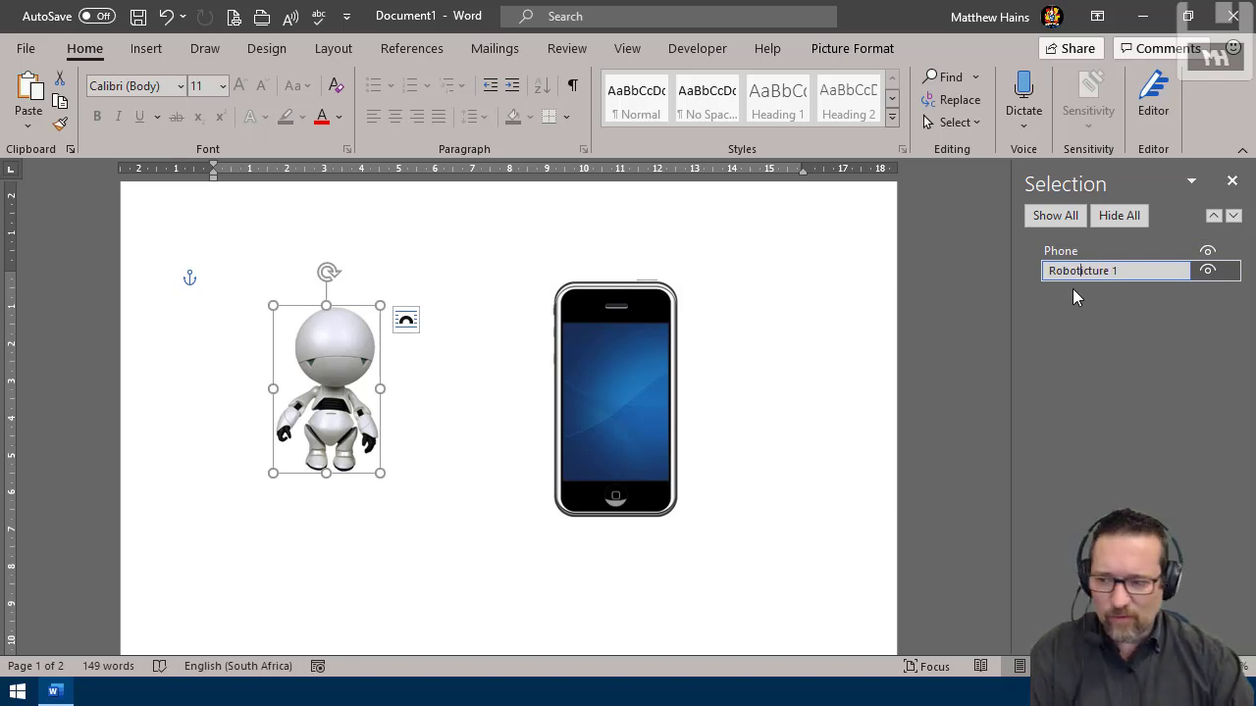
text(Robot)
key(Delete)
key(Delete)
key(Delete)
key(Delete)
key(Delete)
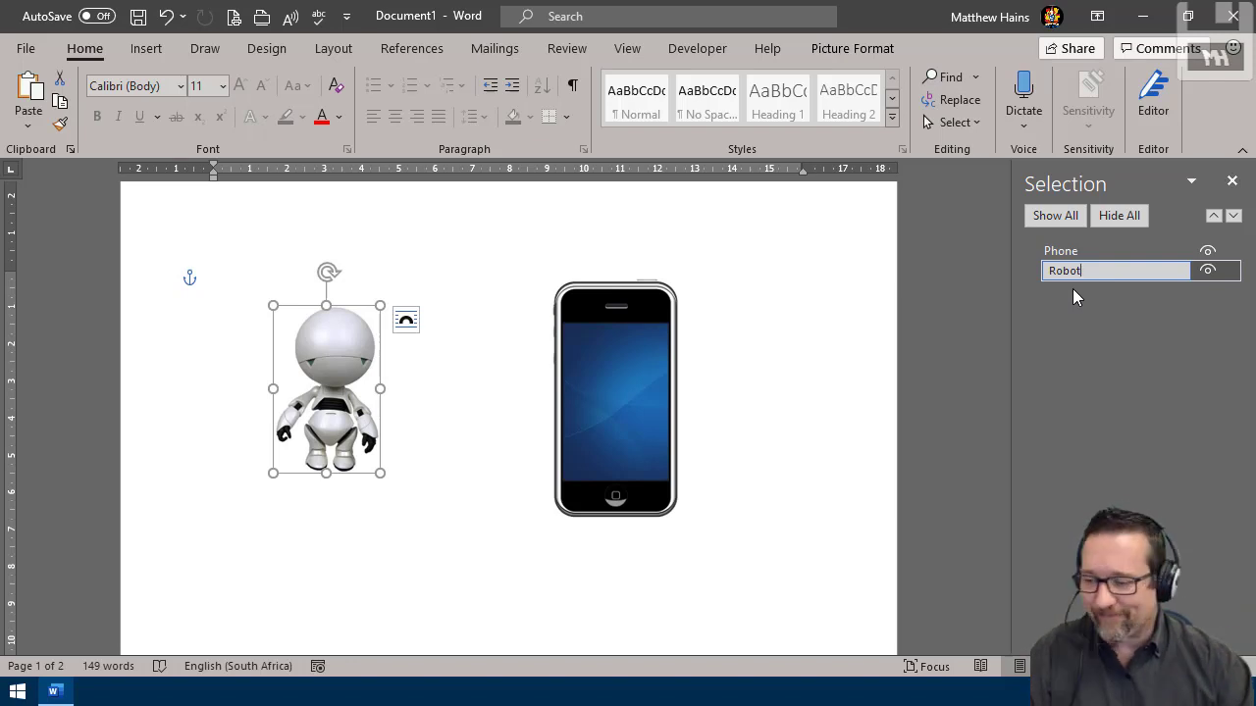
key(Return)
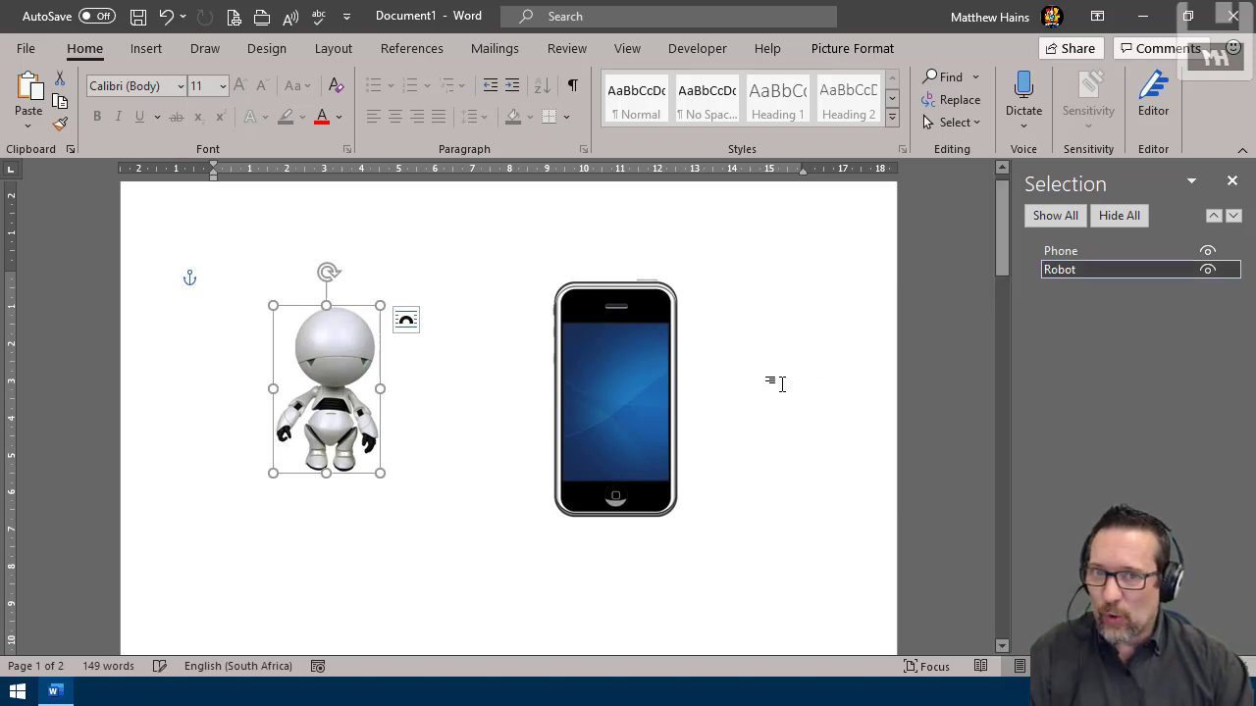
click(953, 121)
click(819, 296)
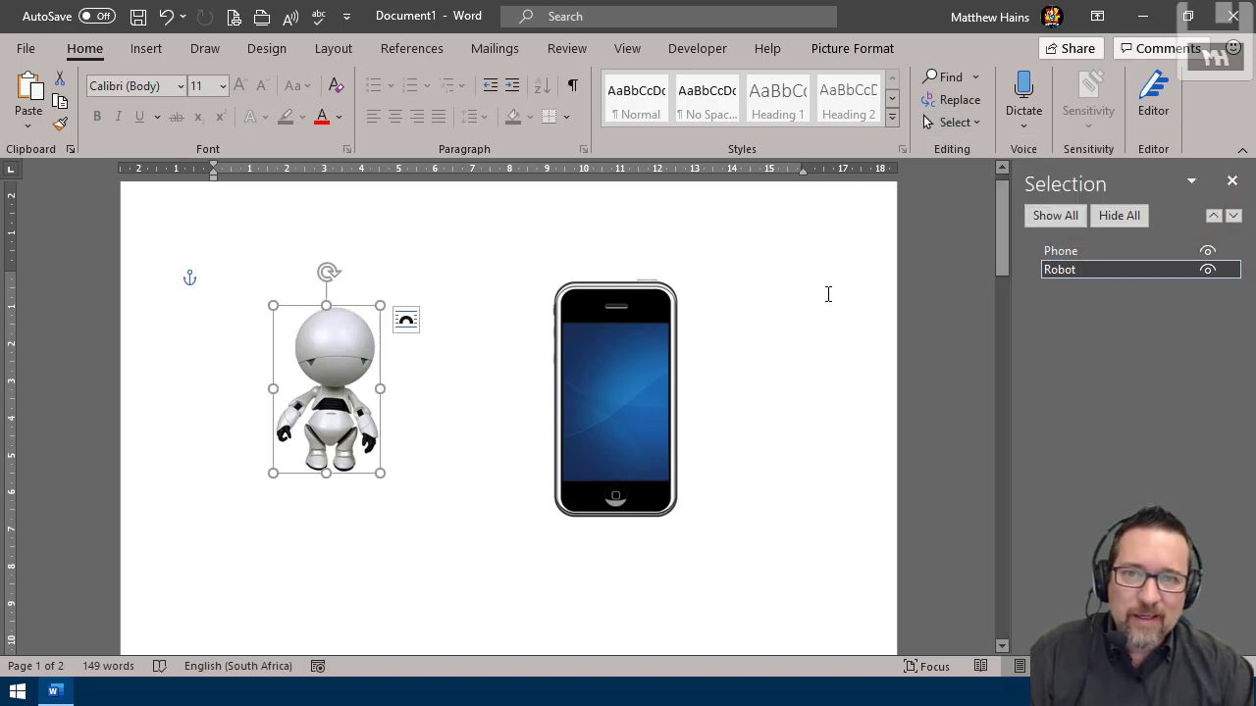